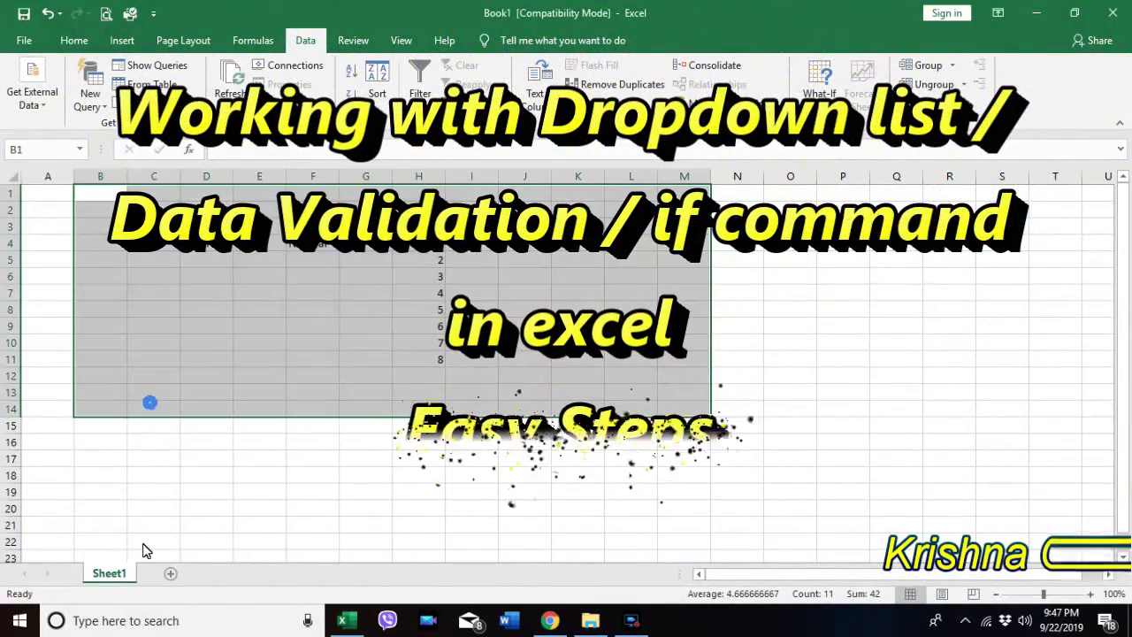
Insert a new blank Sheet2 next to Sheet1 and select cell D5
click(171, 573)
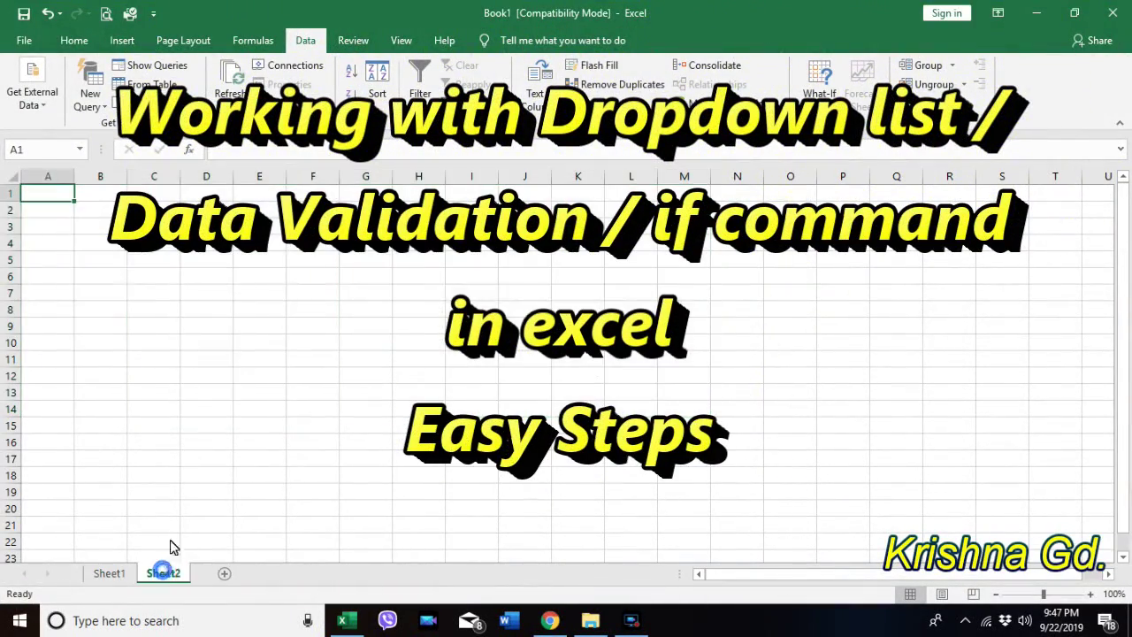
click(192, 247)
click(212, 276)
click(212, 262)
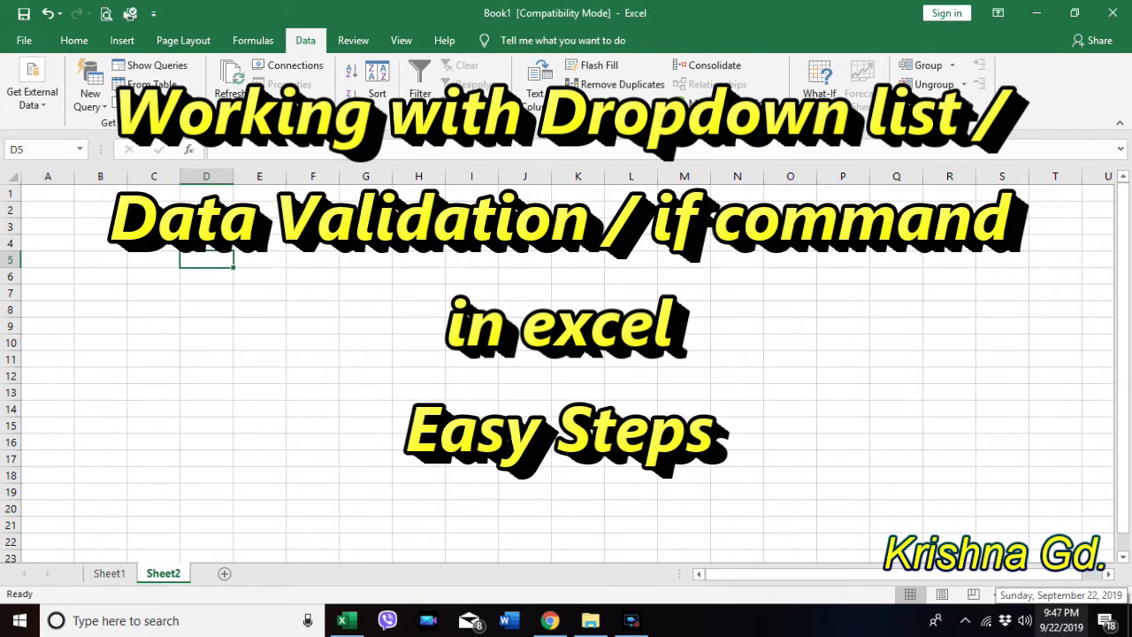
Enter Yes, No and Neutral in D5, D6 and D7, fixing the misspelled Neutral entry
text(Yes)
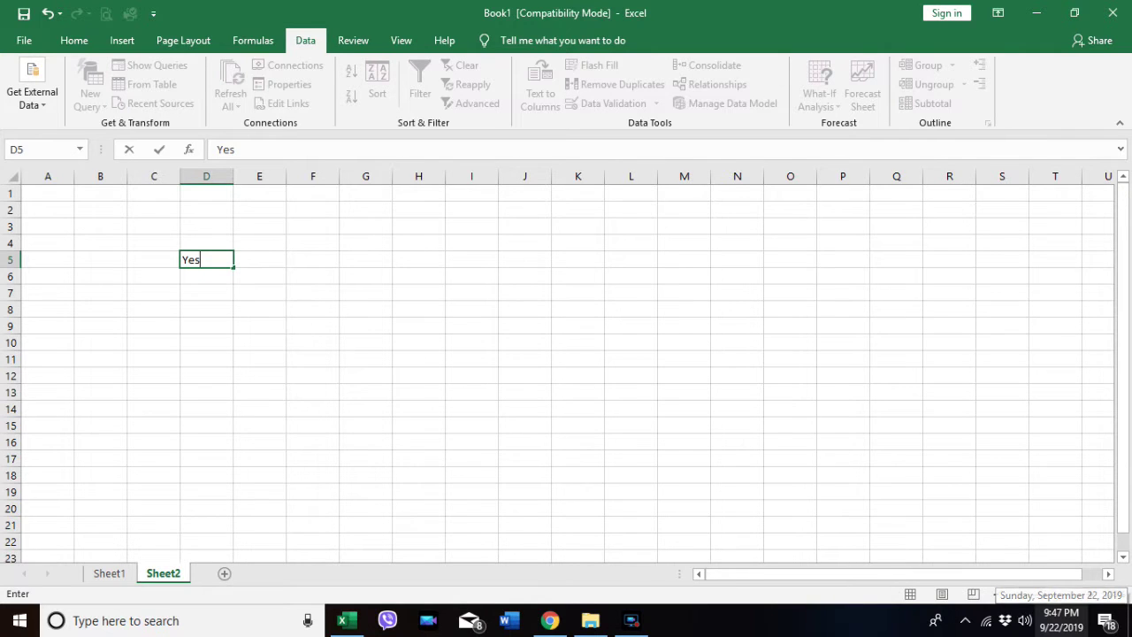
key(Return)
text(No)
key(Return)
text(Neutra)
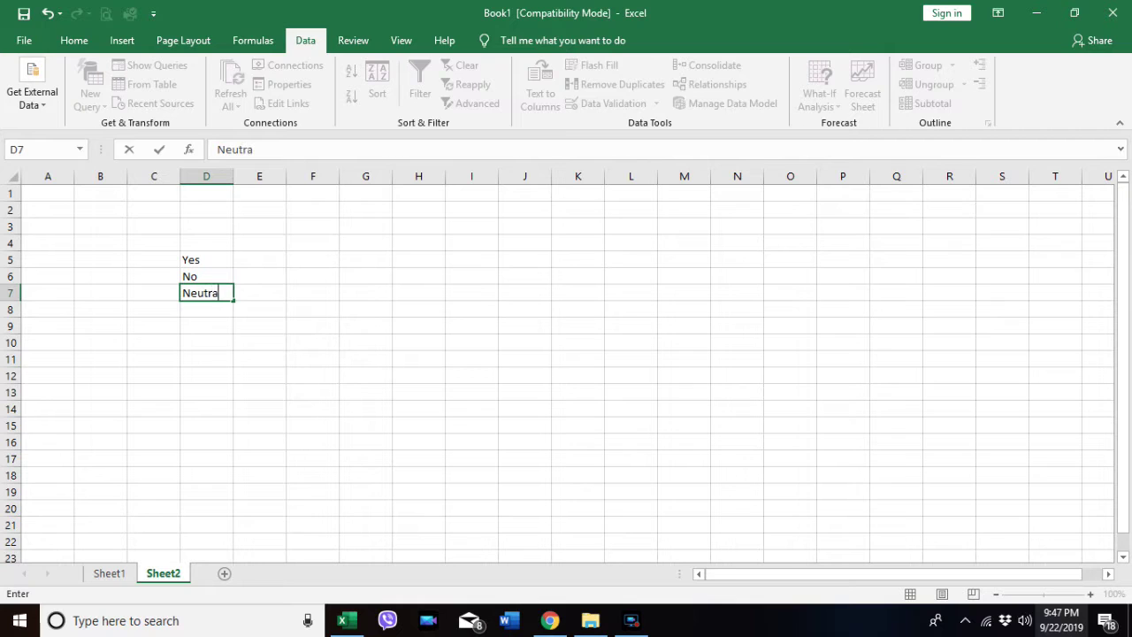
key(Return)
key(Up)
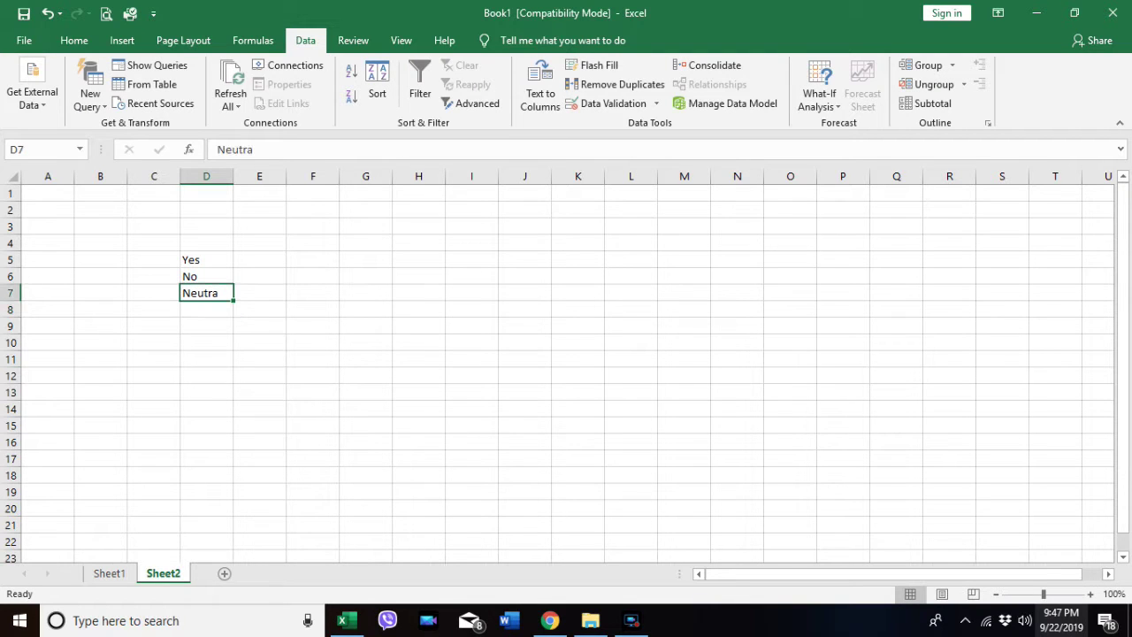
click(299, 152)
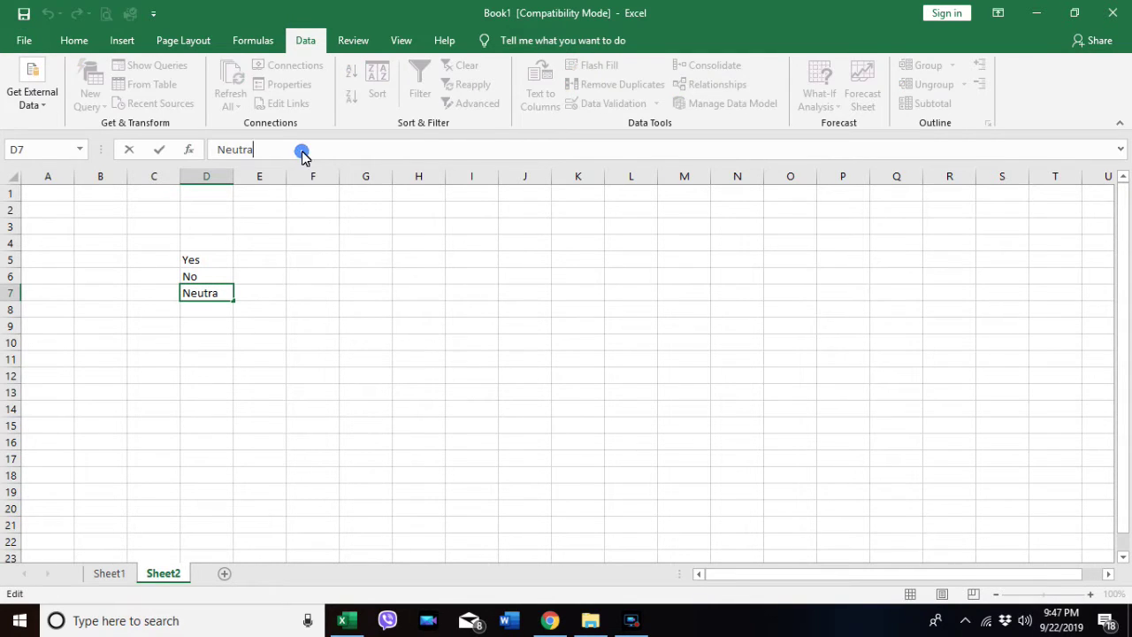
text(l)
key(Return)
click(305, 262)
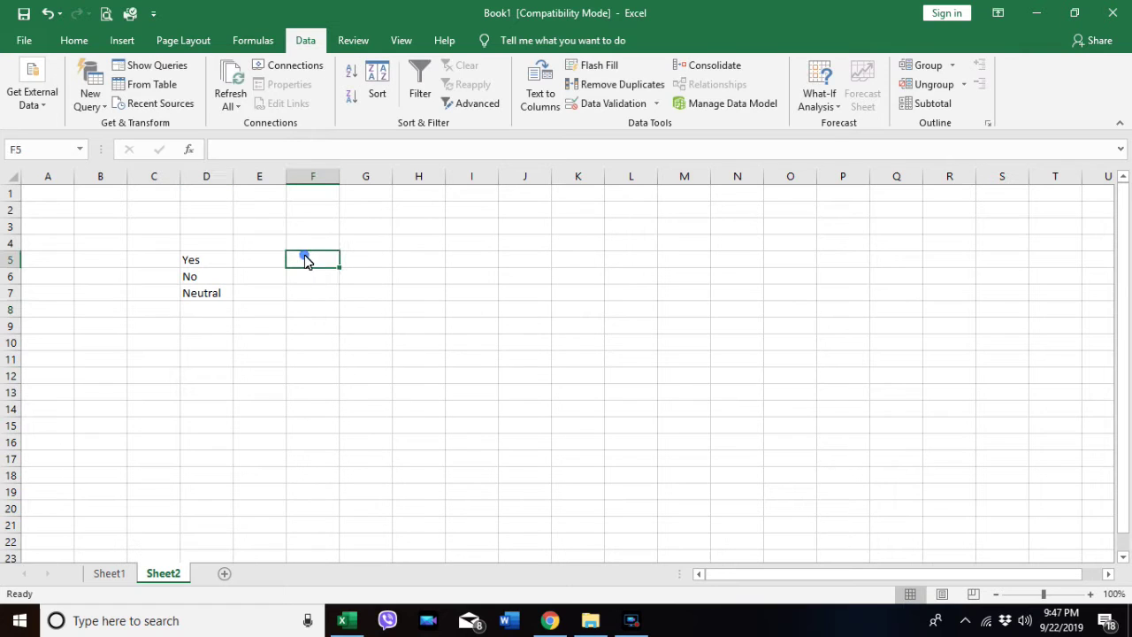
click(308, 41)
Apply List validation with source Yes,No,Neutral to F5, then check its dropdown choices
click(628, 105)
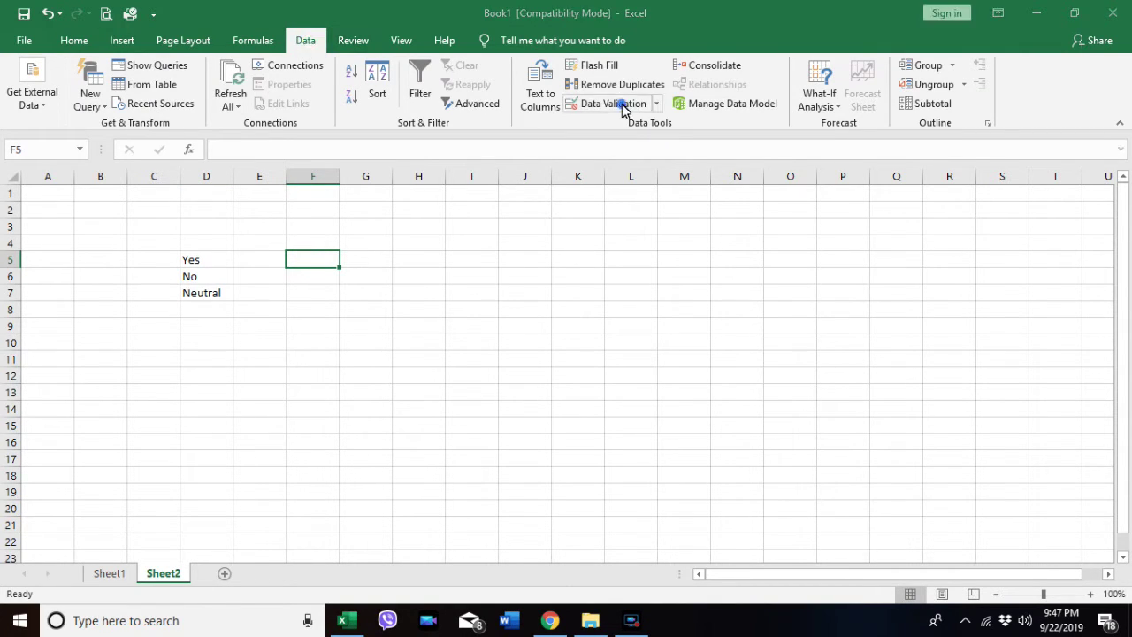
click(769, 236)
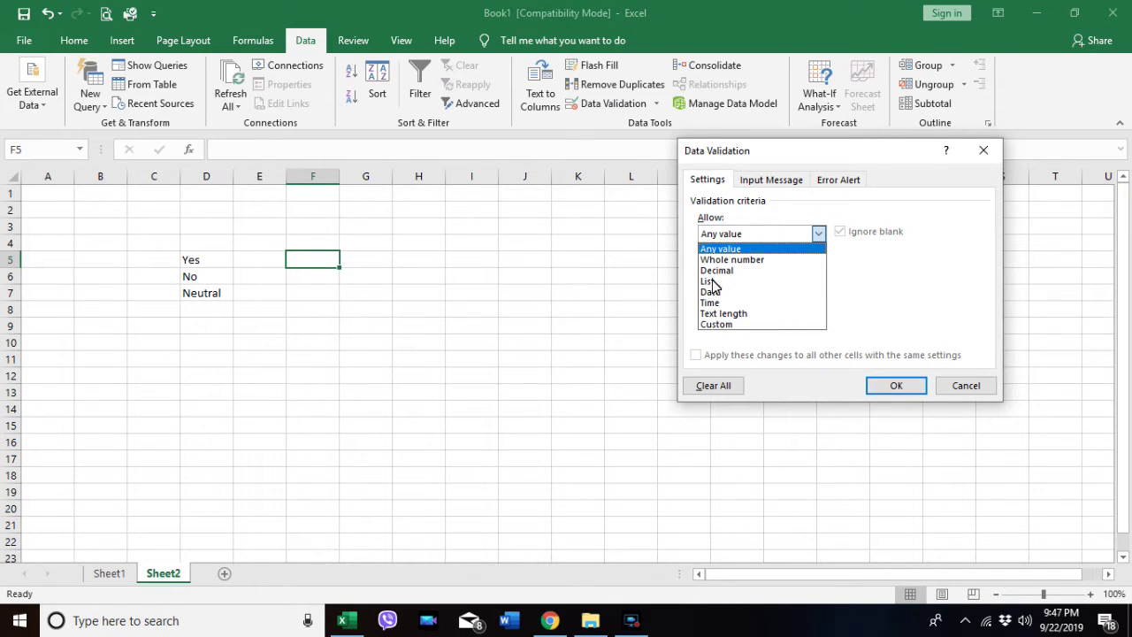
click(751, 248)
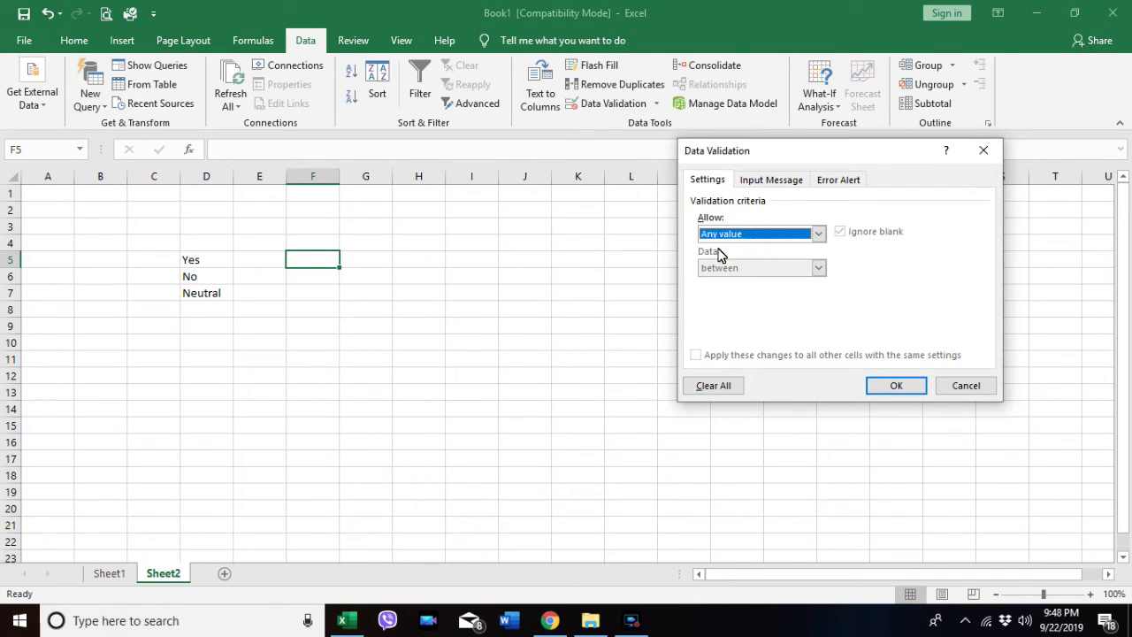
click(716, 235)
click(720, 285)
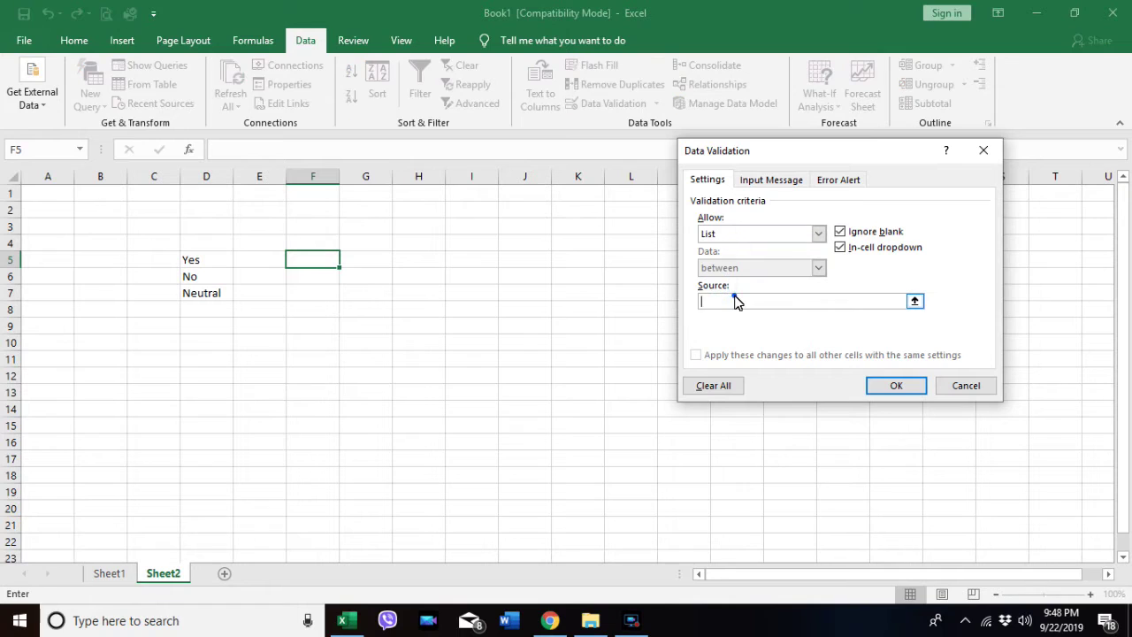
click(735, 300)
text(Yes,No,Neutral)
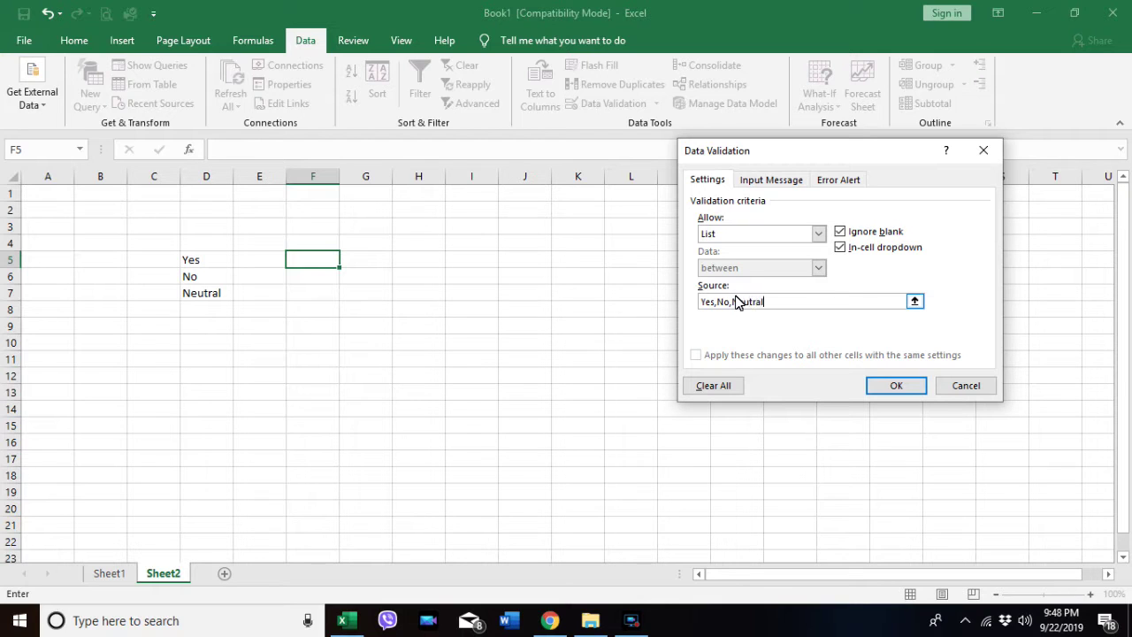
key(Return)
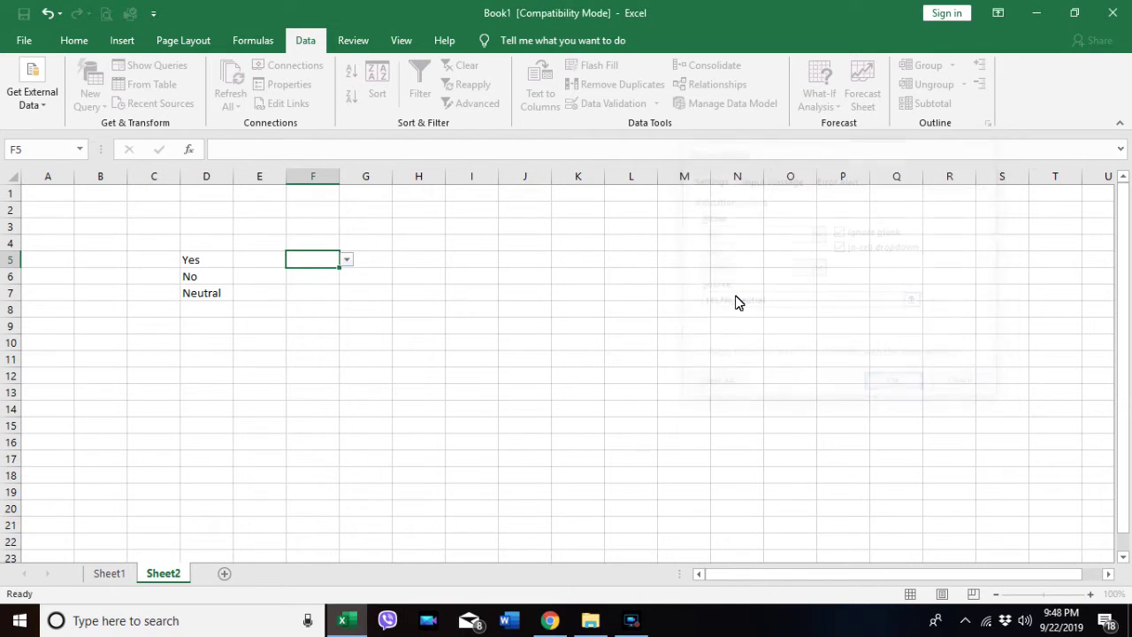
click(346, 261)
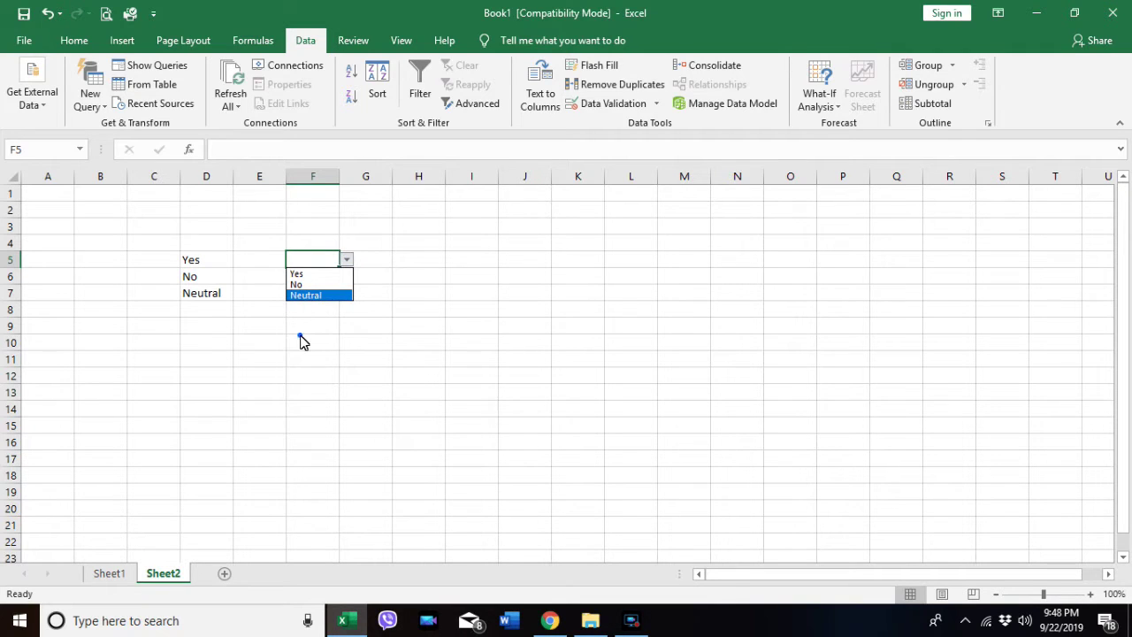
click(320, 328)
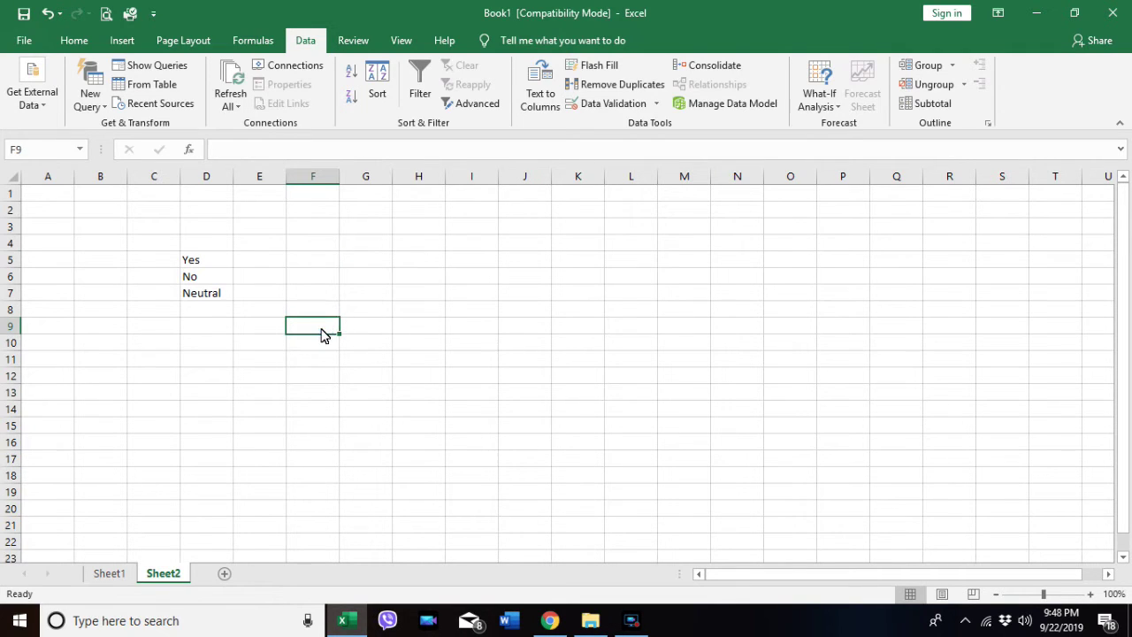
Give F9 List validation using cells D5:D7 as the source
click(601, 104)
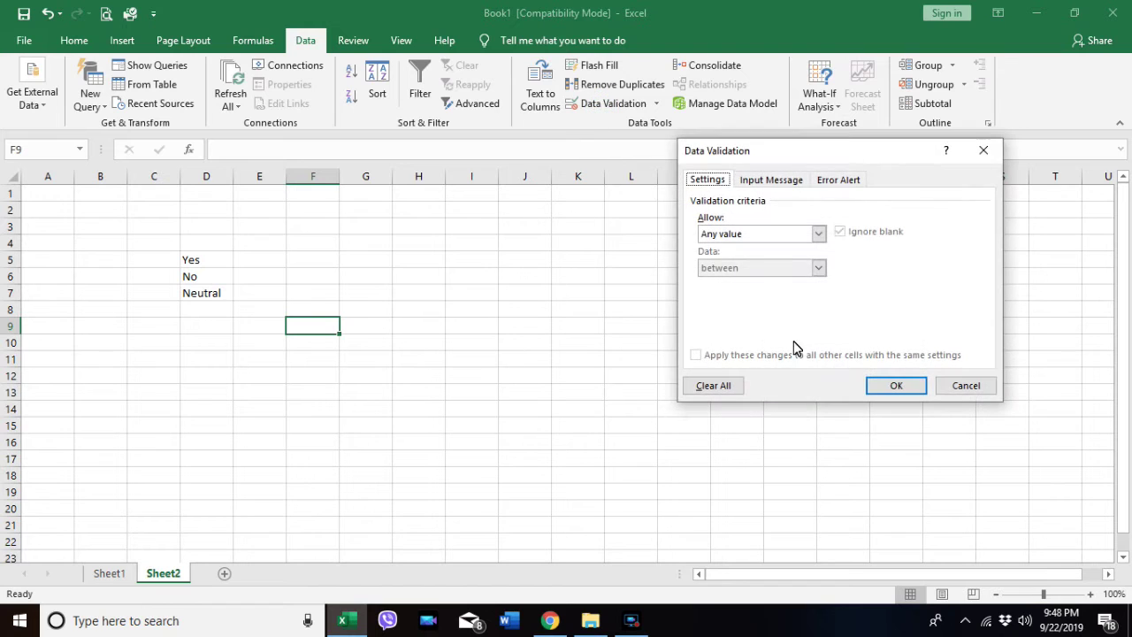
click(733, 234)
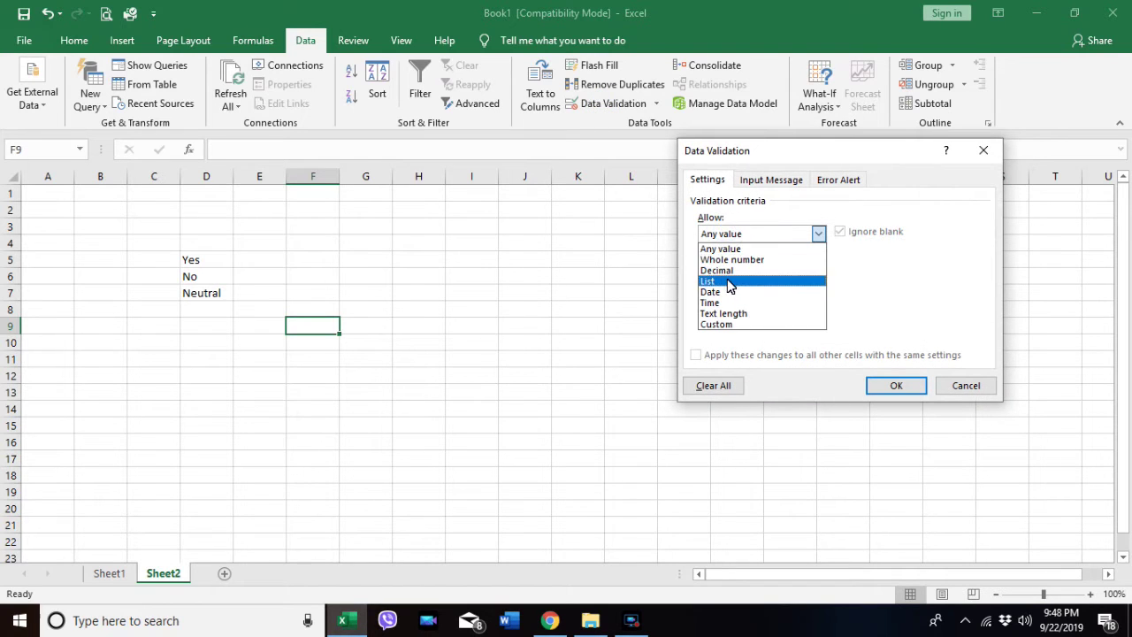
click(725, 281)
click(912, 303)
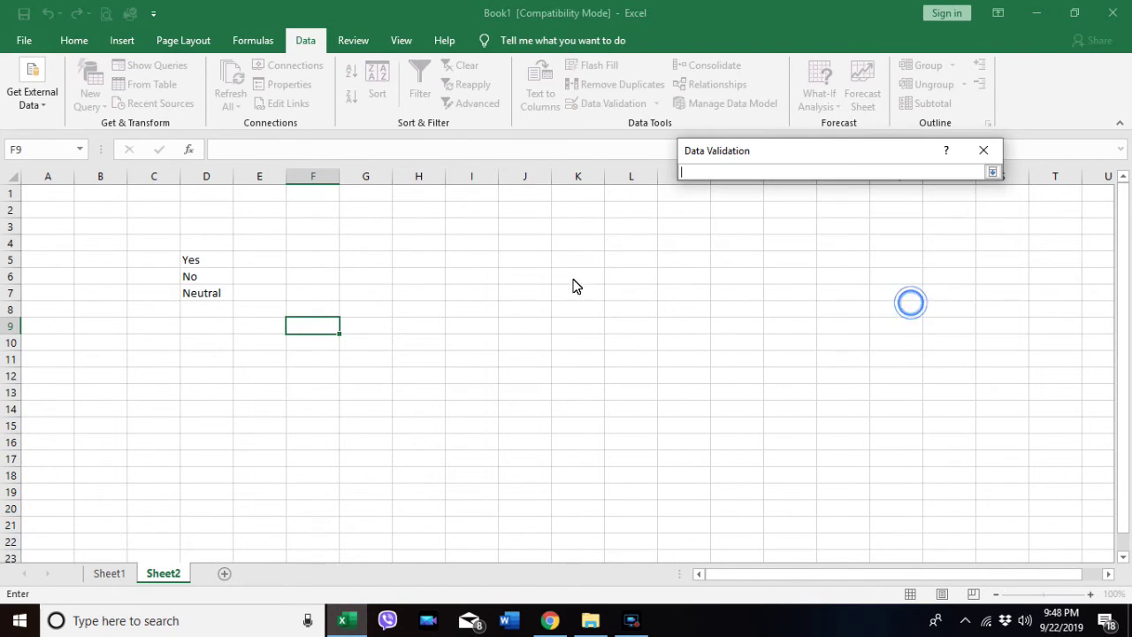
drag(199, 260, 213, 294)
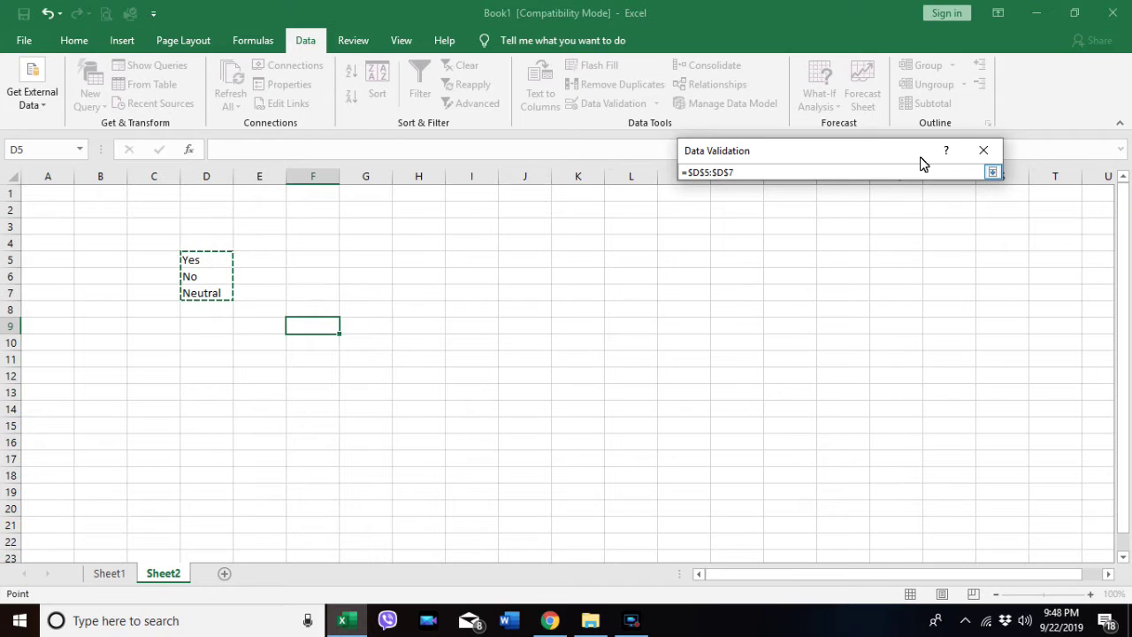
click(983, 150)
click(879, 383)
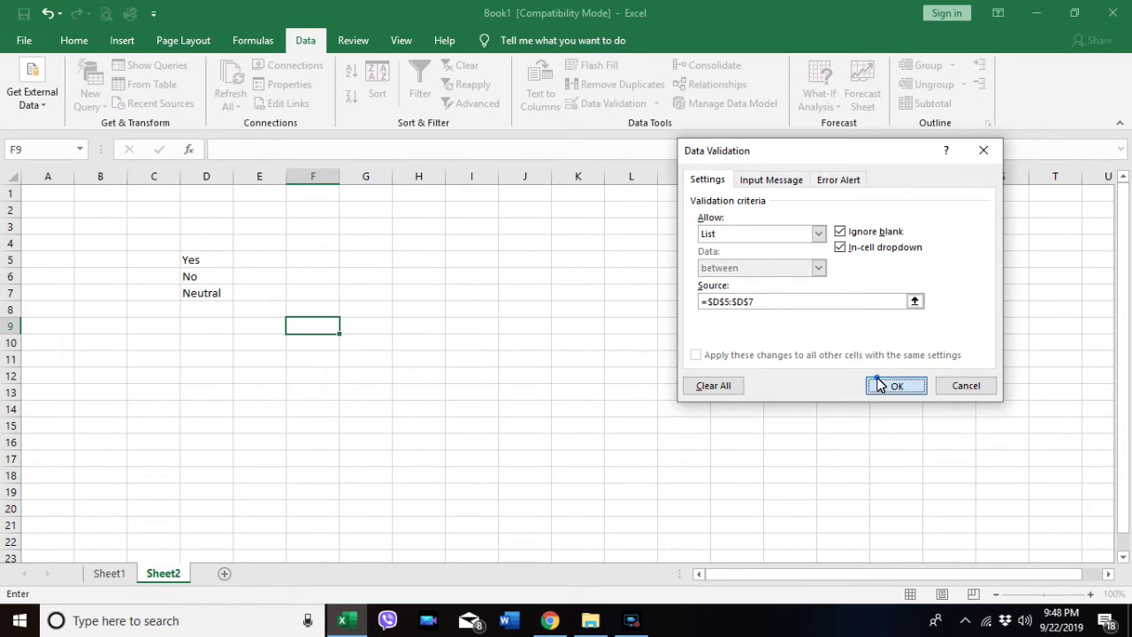
Choose No in F9's dropdown and Yes in F5's dropdown
click(345, 329)
click(335, 328)
click(347, 326)
click(324, 350)
click(318, 277)
click(323, 259)
click(345, 259)
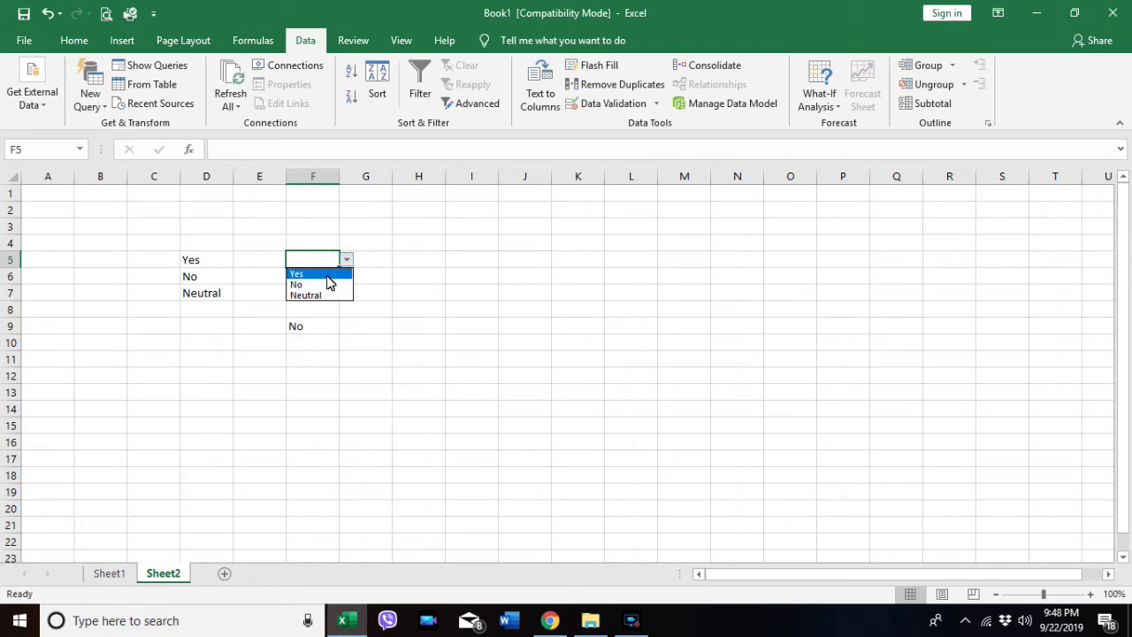
click(325, 274)
Type the heading Condition in cell F4
click(361, 260)
click(324, 245)
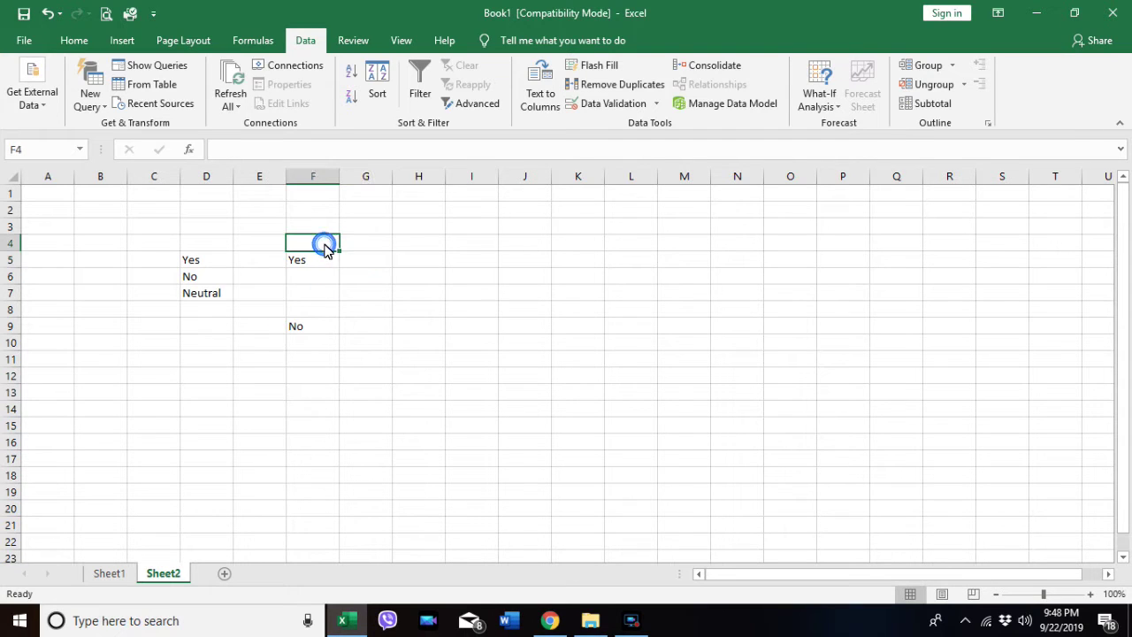
text(Condition)
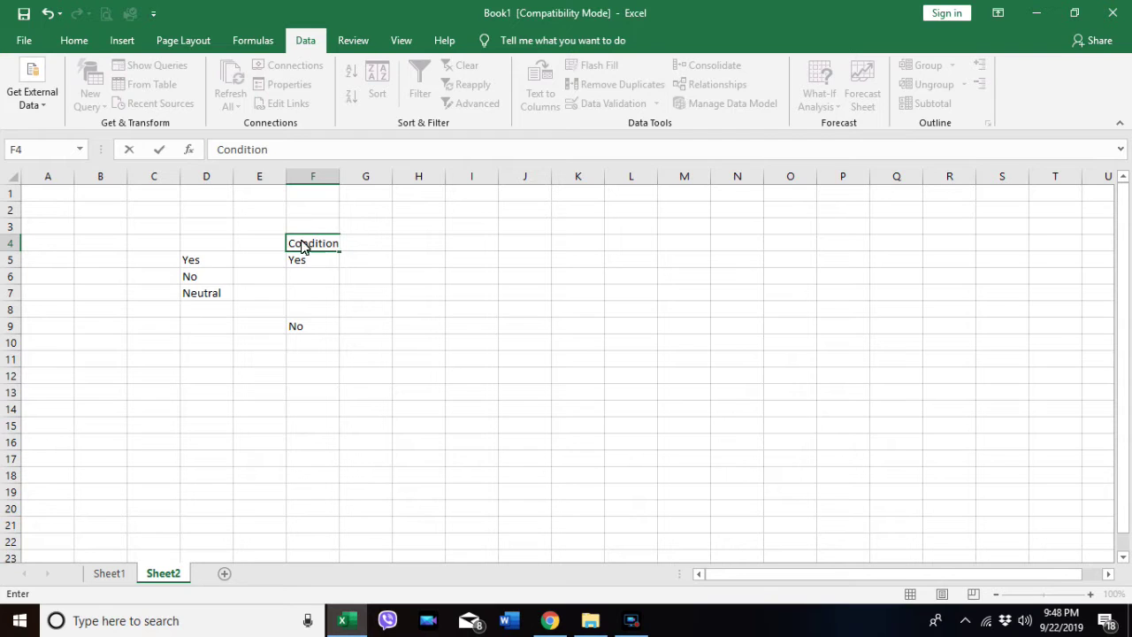
Shade the Condition cells F4:F10 grey
click(306, 379)
drag(329, 242, 324, 345)
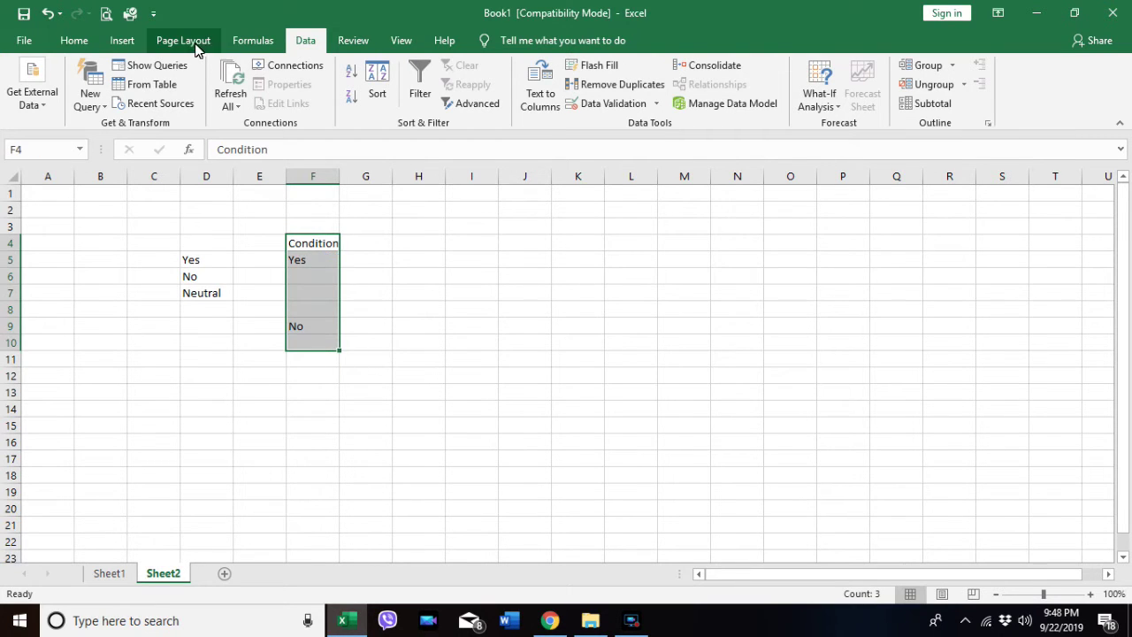
click(78, 40)
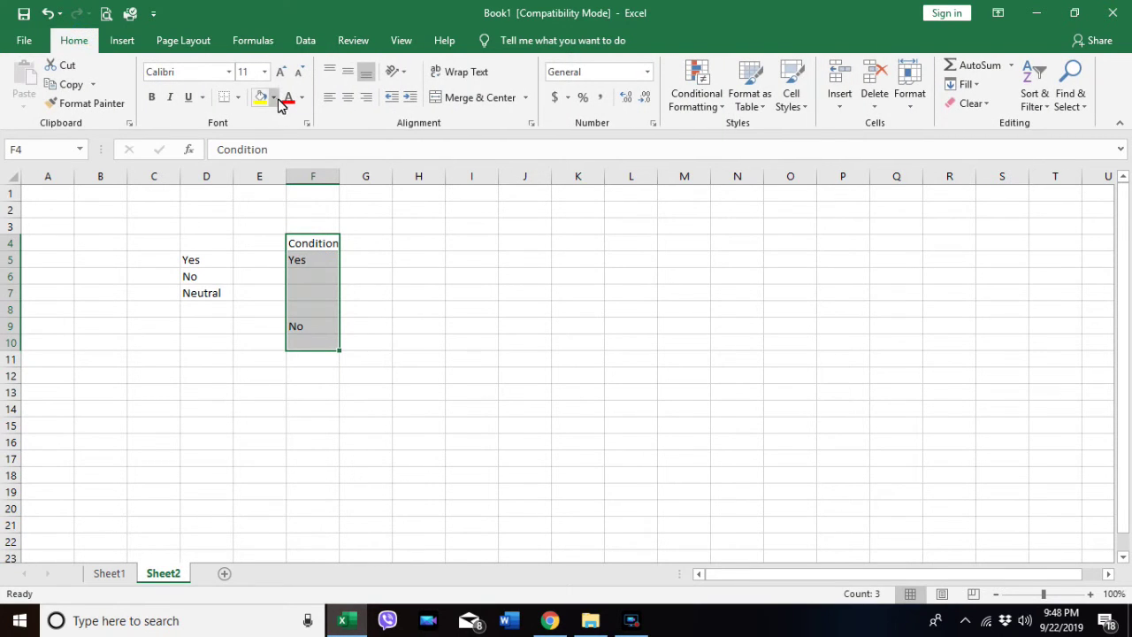
click(276, 98)
click(348, 169)
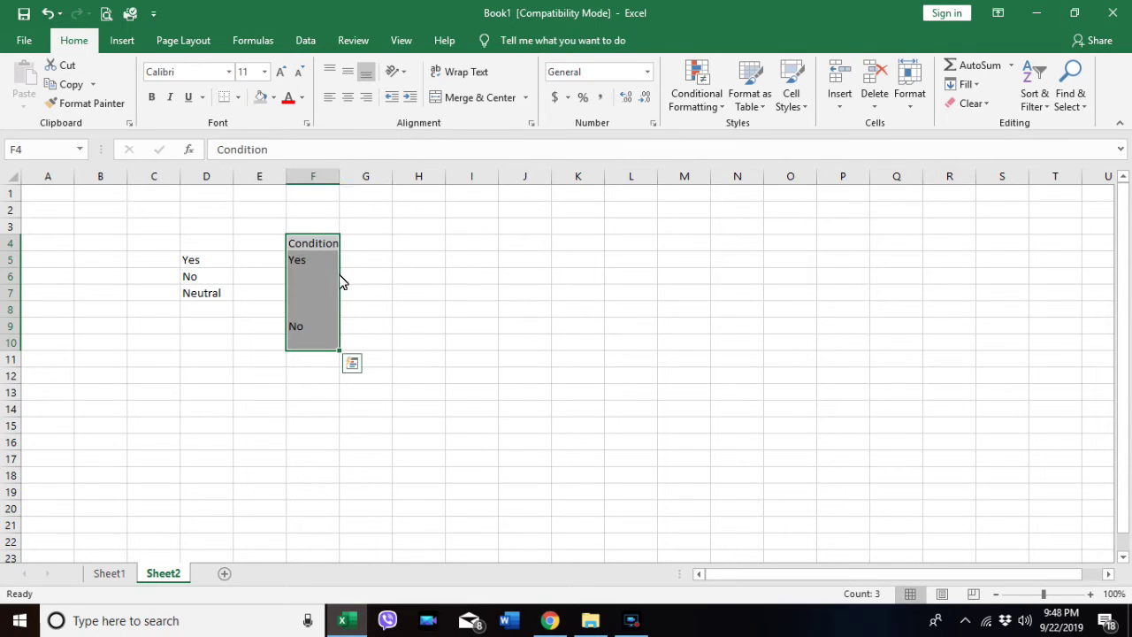
Add the heading 'Result if true' in G4, autofit column G and widen column F
click(366, 292)
drag(372, 243, 370, 293)
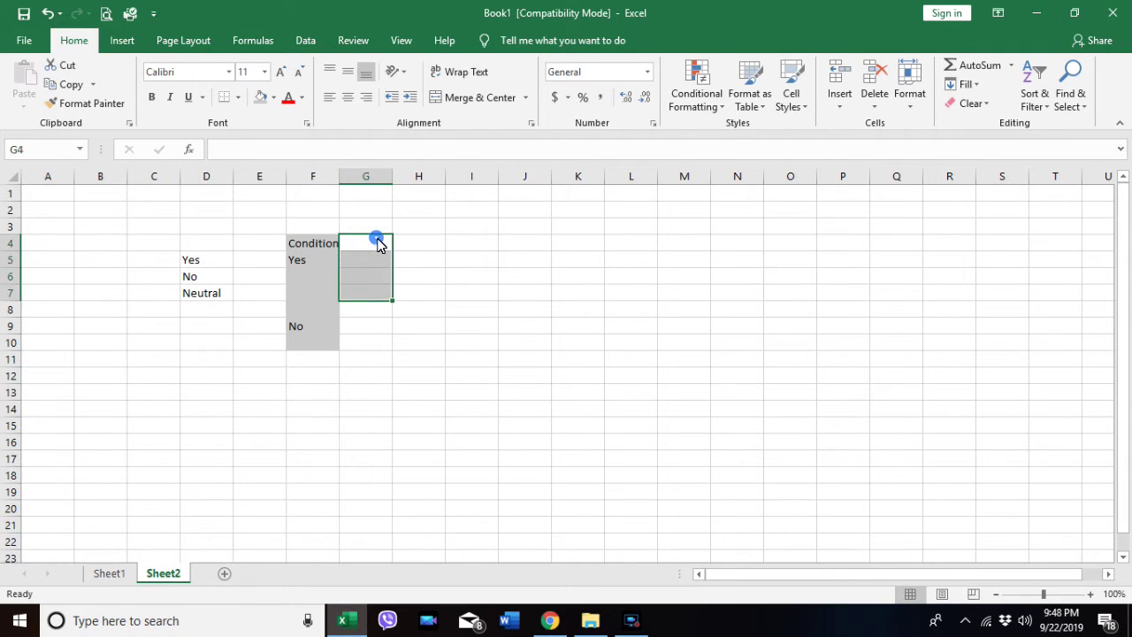
click(377, 243)
text(Result if true)
click(399, 290)
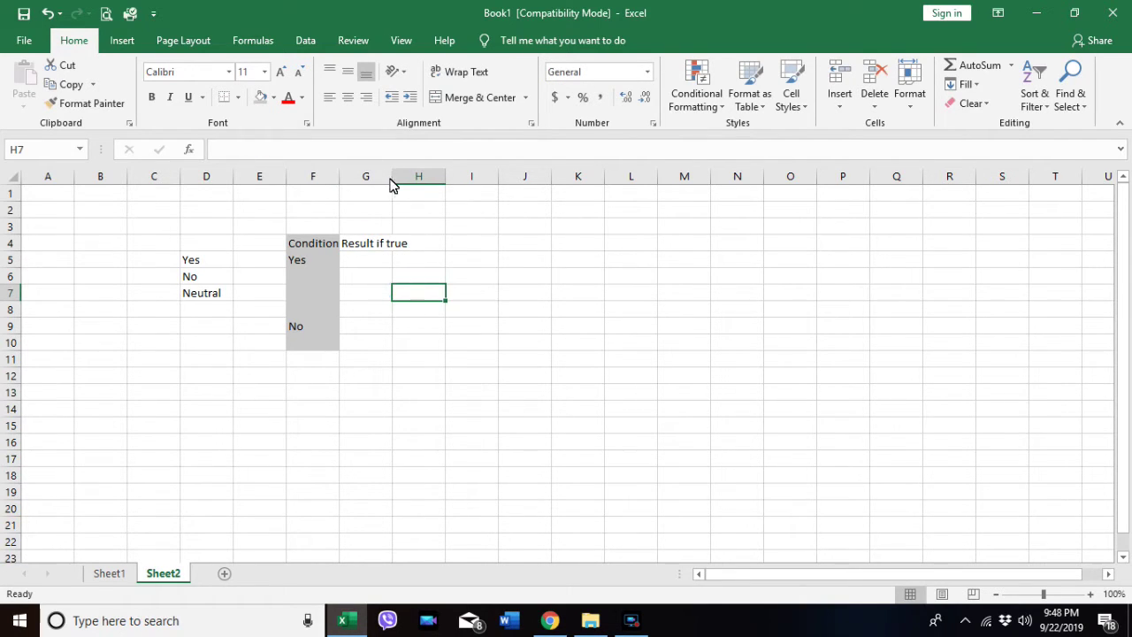
double_click(393, 179)
drag(340, 180, 356, 180)
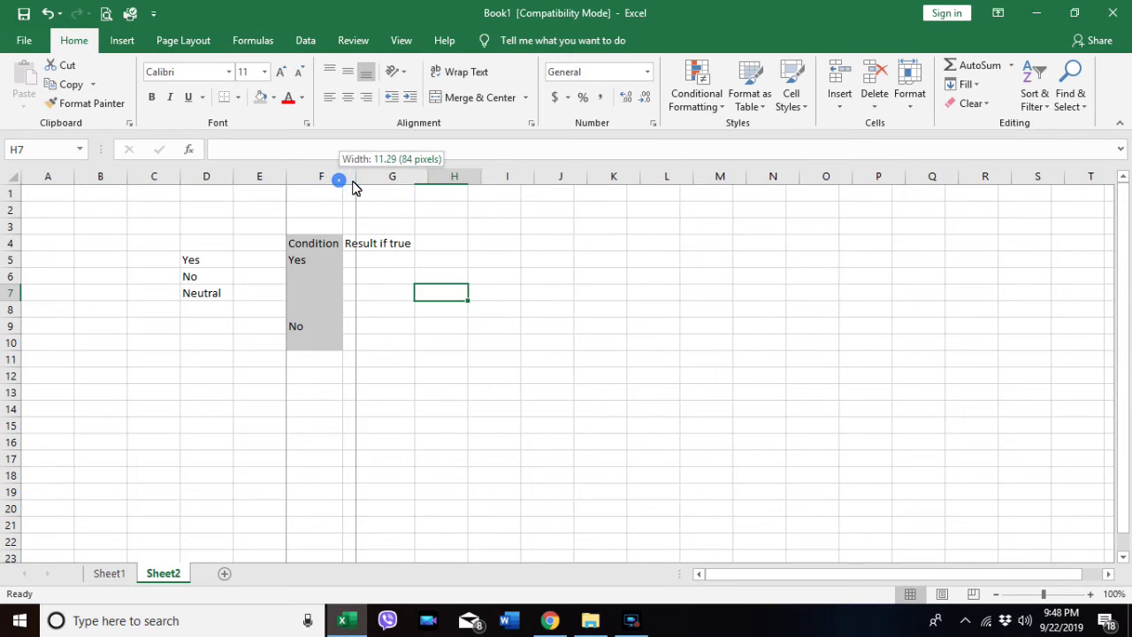
Fill G4:G10 light green and begin an IF formula in G5
drag(387, 243, 382, 345)
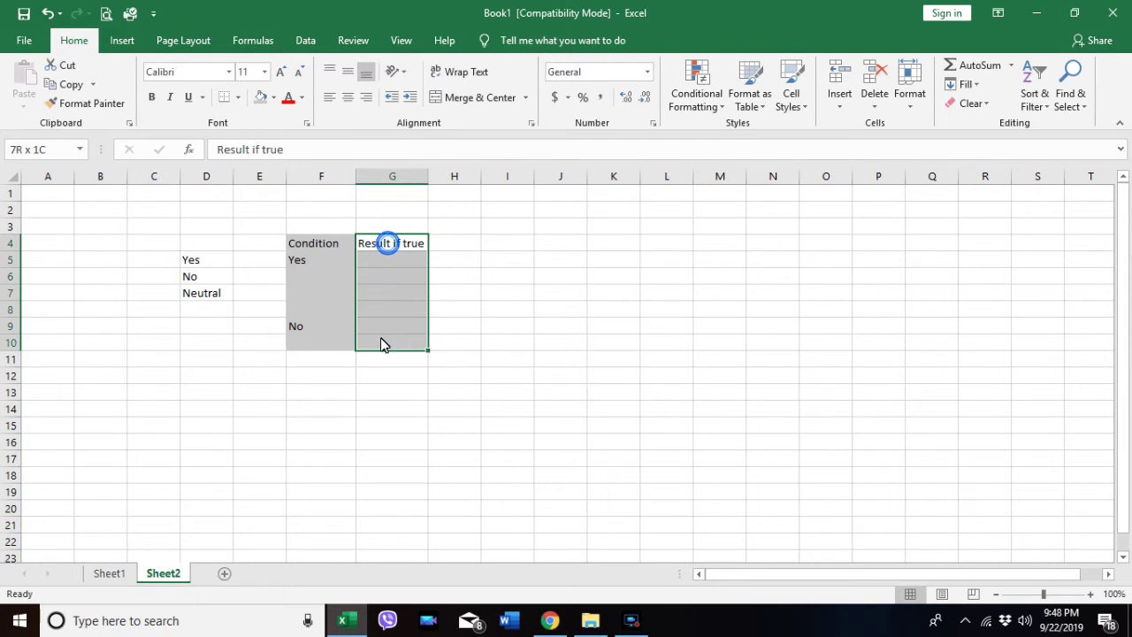
click(273, 97)
click(385, 150)
click(398, 266)
text(=)
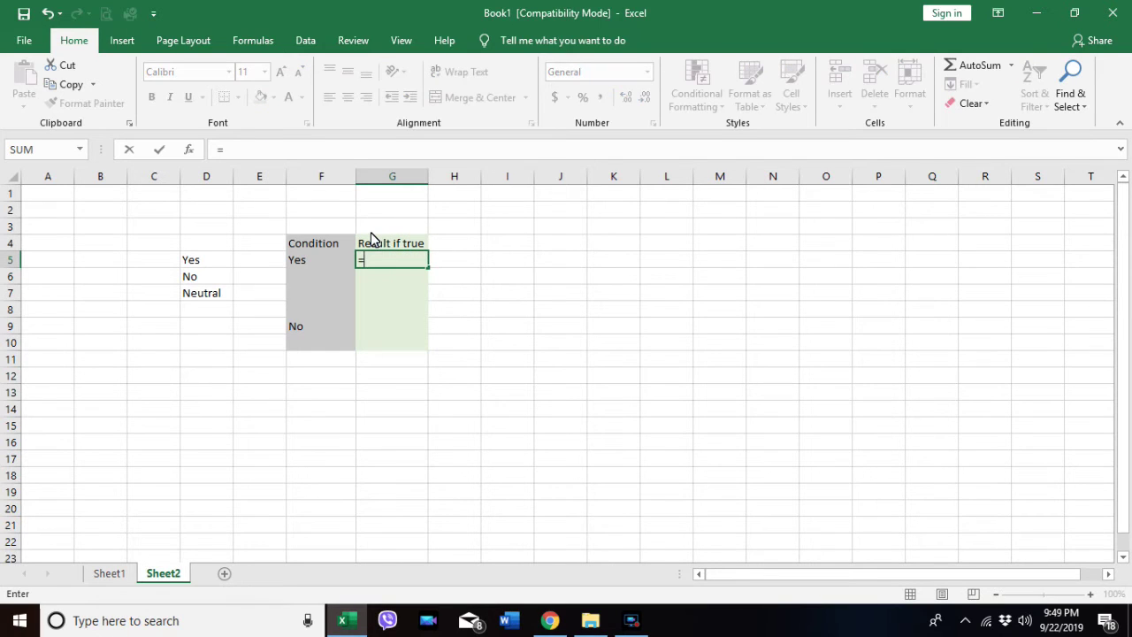
text(if)
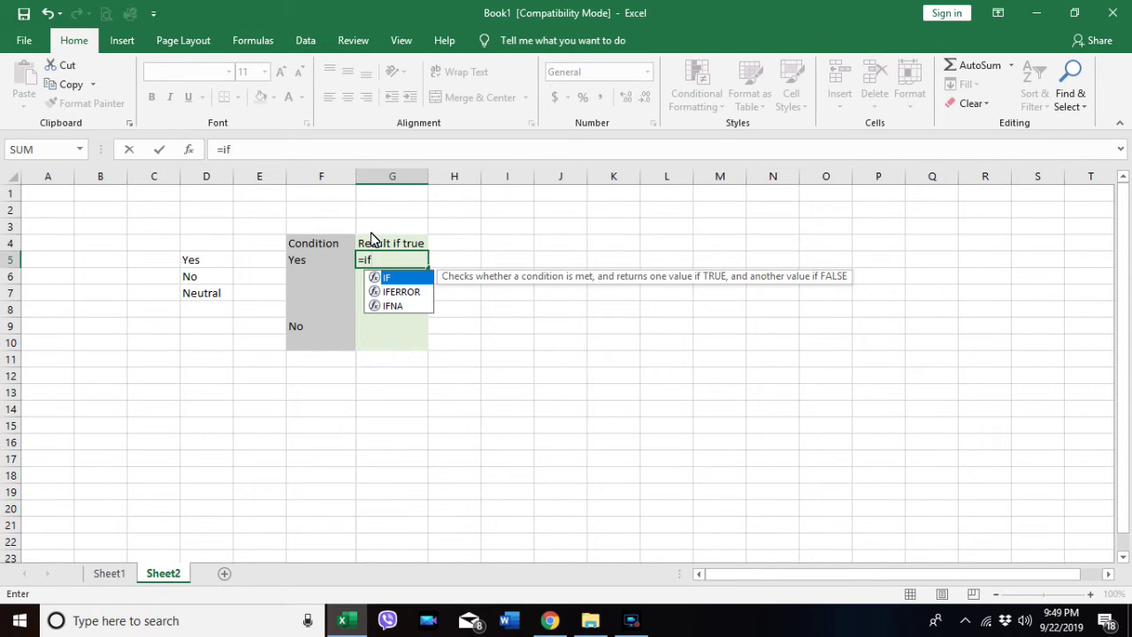
text(()
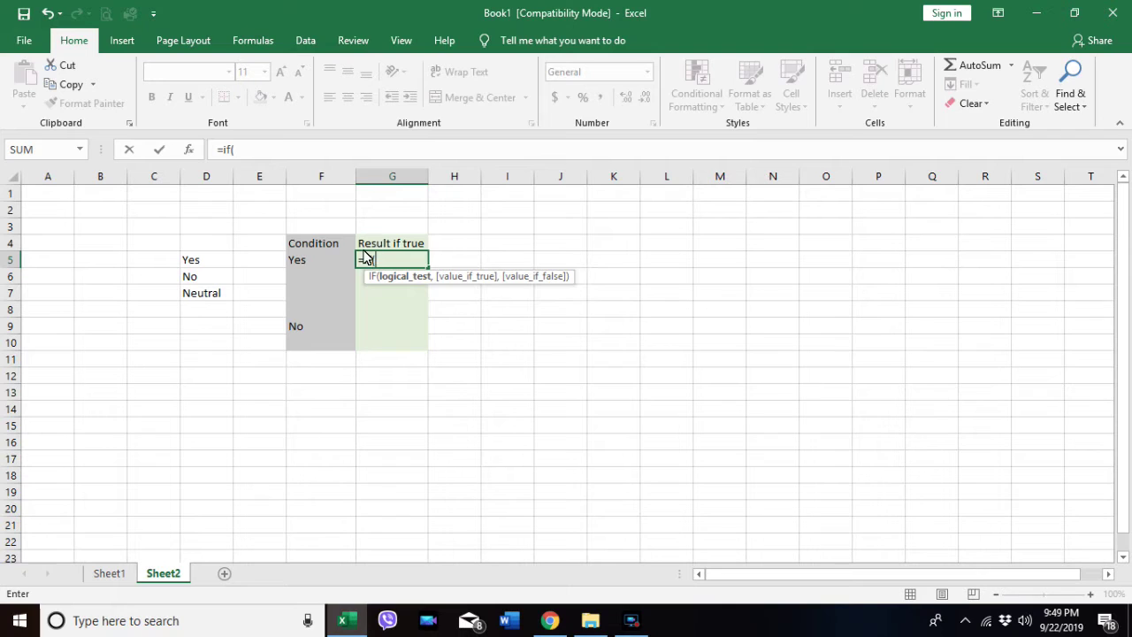
Make G5's IF test whether F5 equals "Yes" and return "YES"
click(310, 266)
text(="Yes)
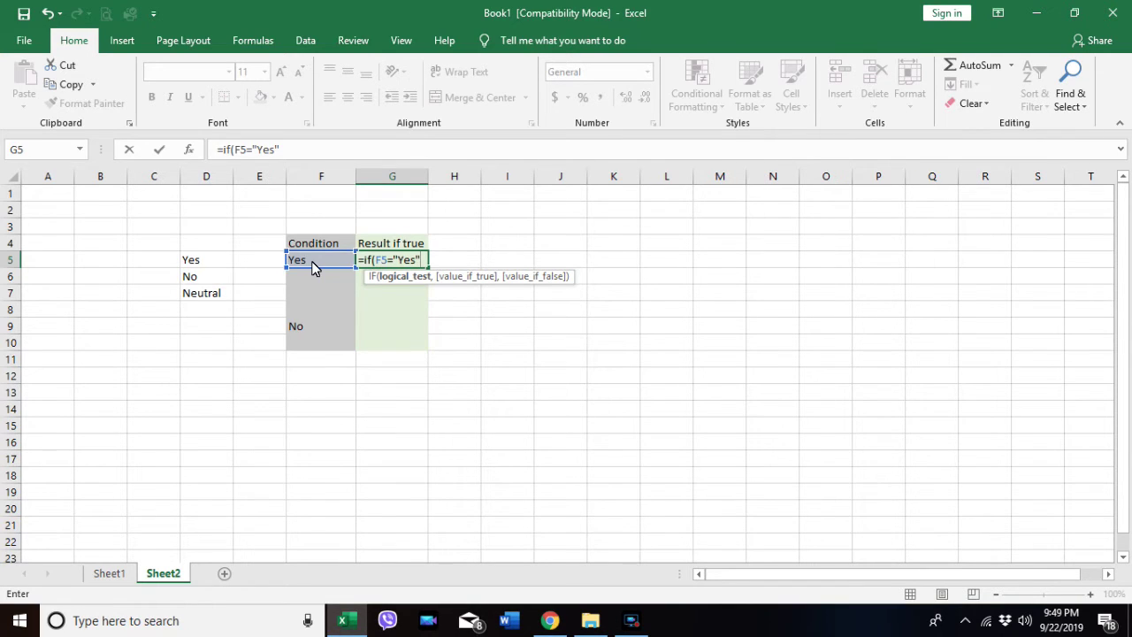
text(,)
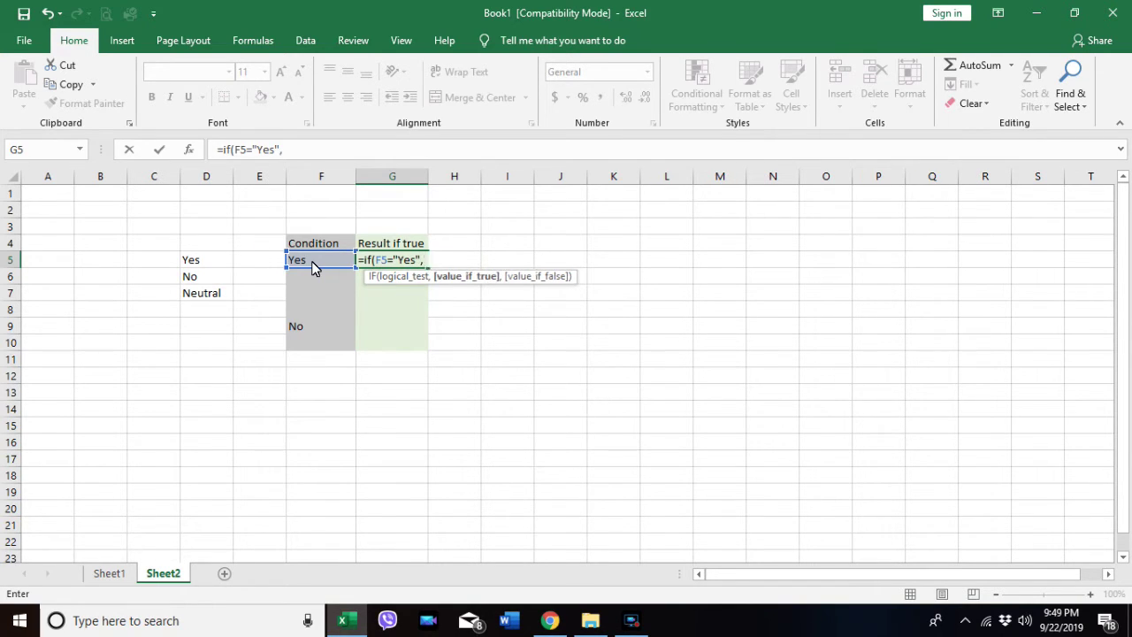
text("YES)
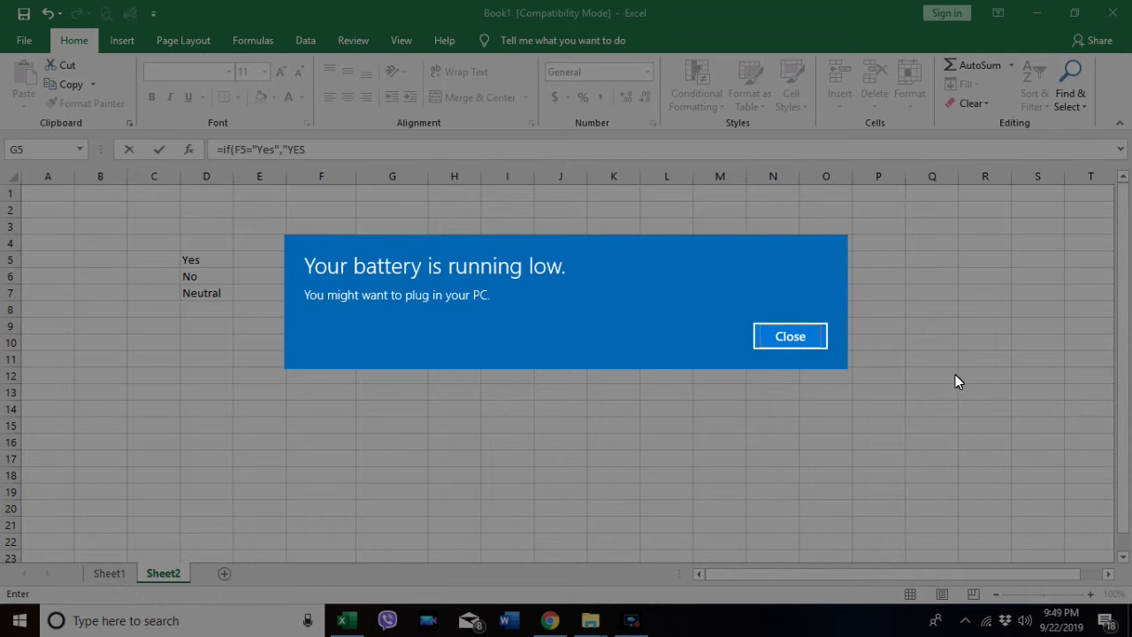
click(788, 336)
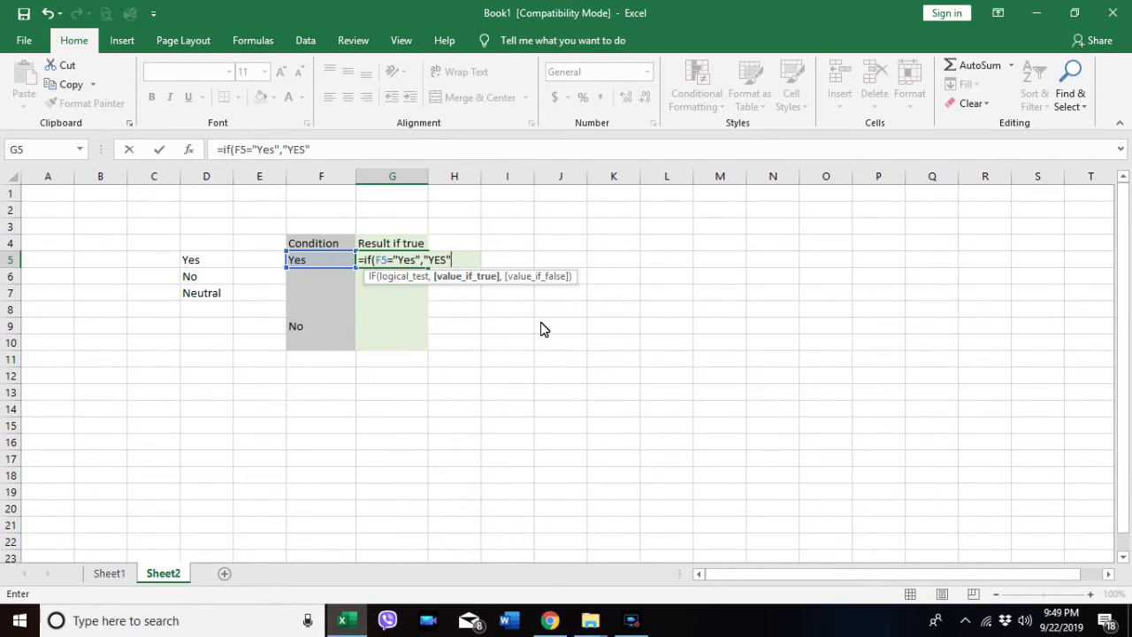
Nest a second IF returning NO when F5 is No, otherwise Neutral, and commit
text(,if)
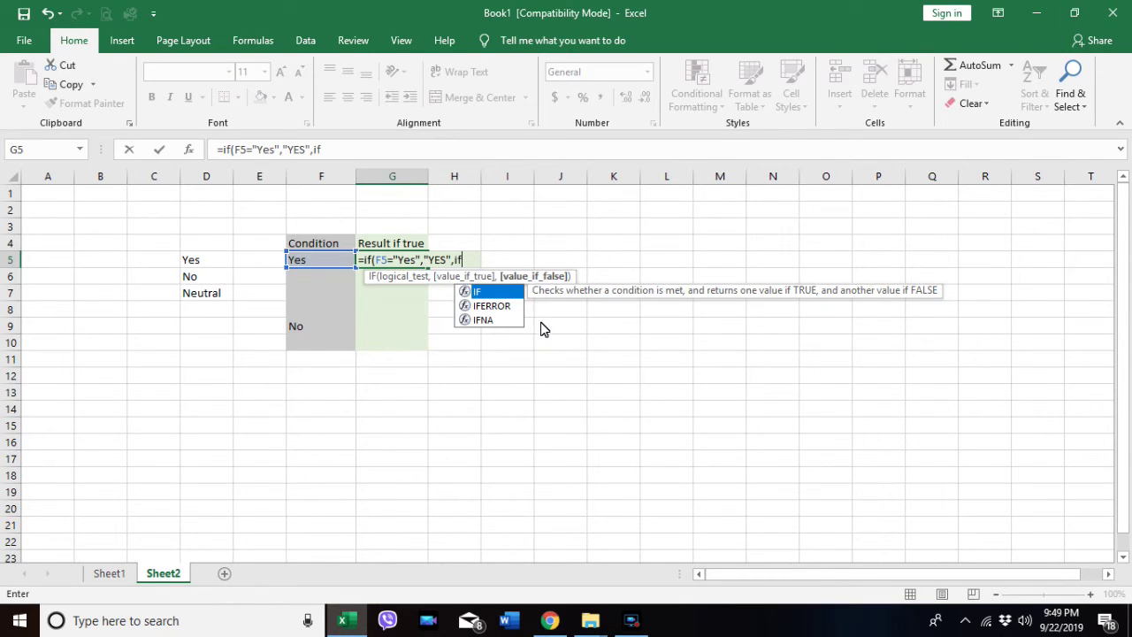
key(BackSpace)
key(BackSpace)
text(if)
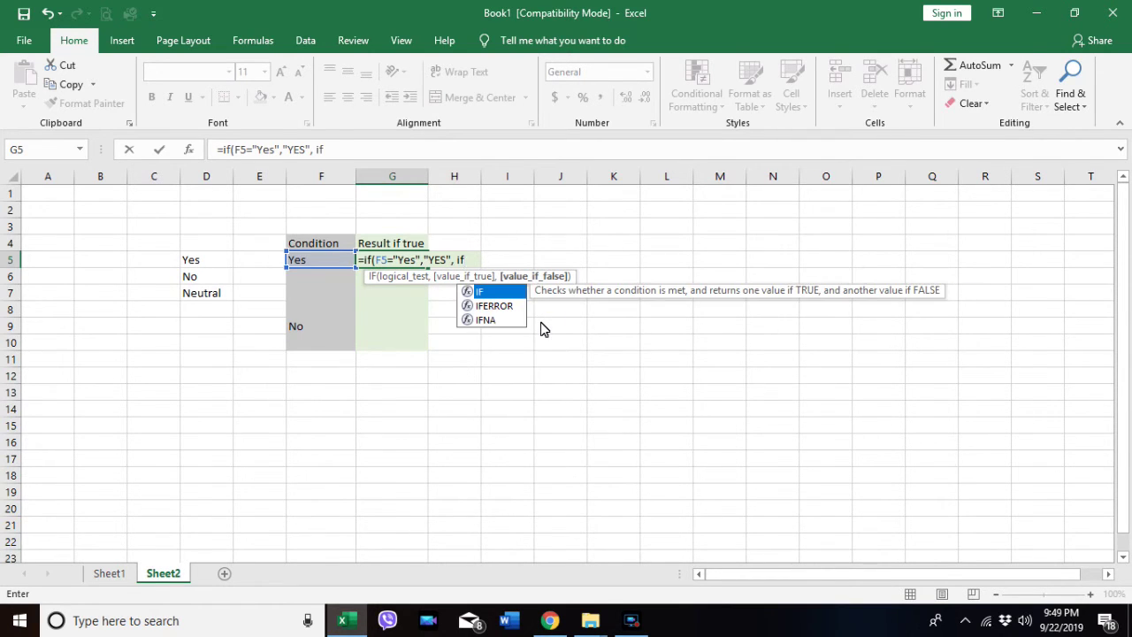
text(()
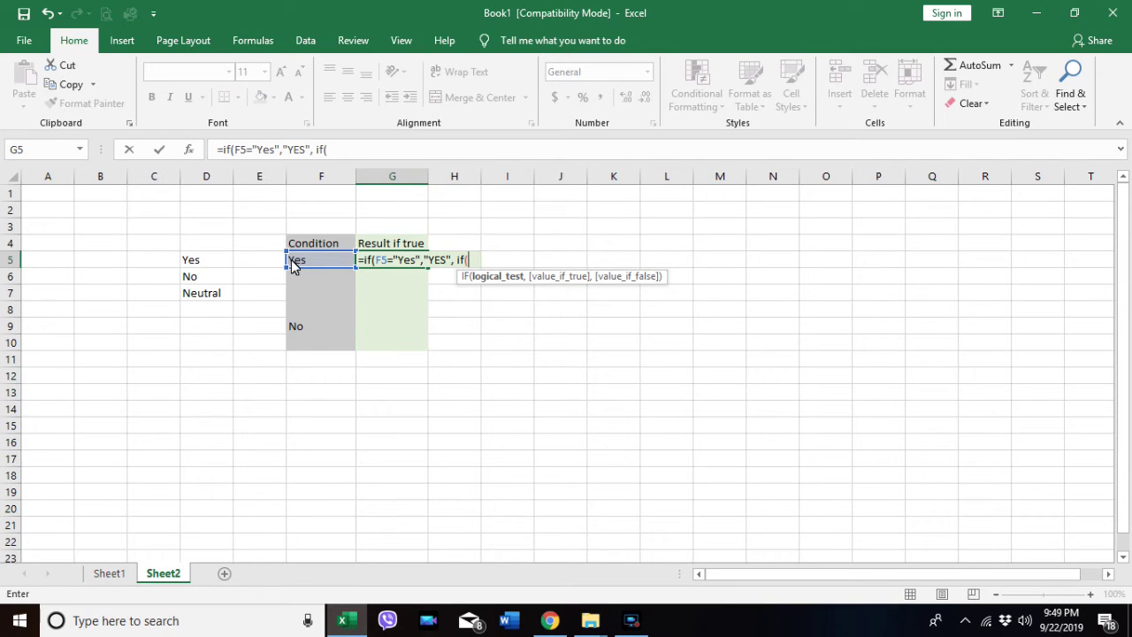
click(311, 261)
text(=)
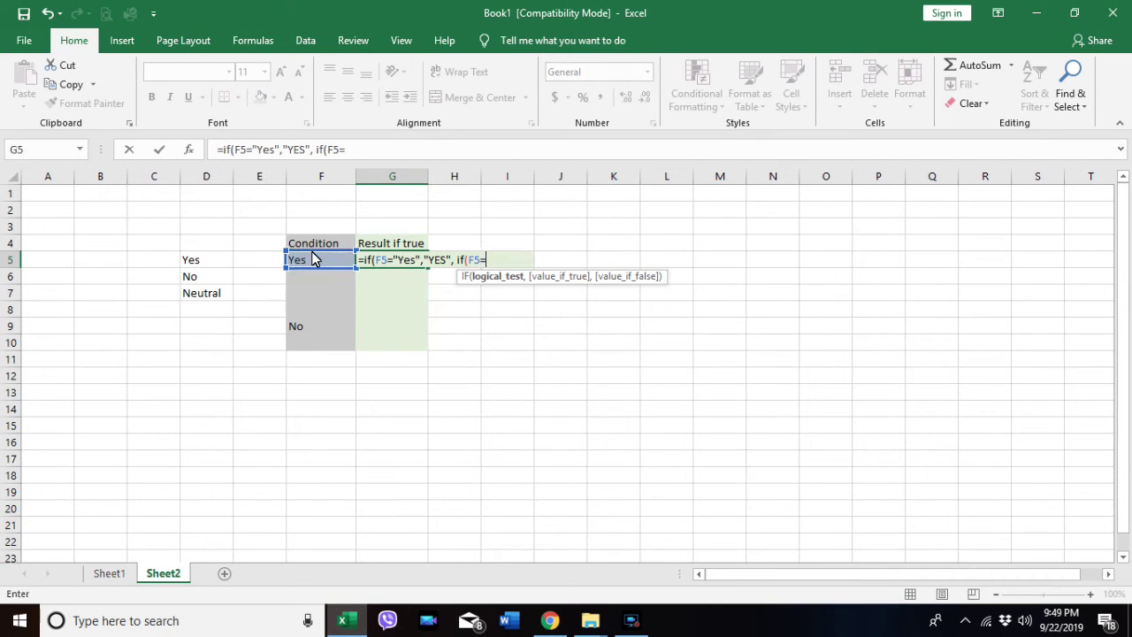
text(no)
text(m)
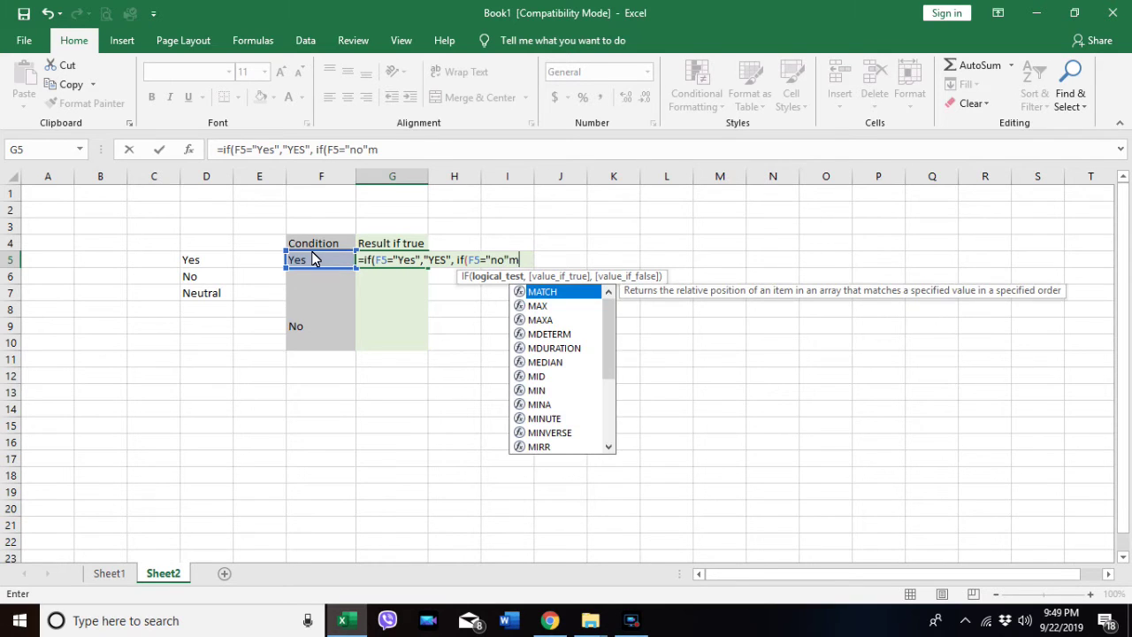
key(BackSpace)
text(,)
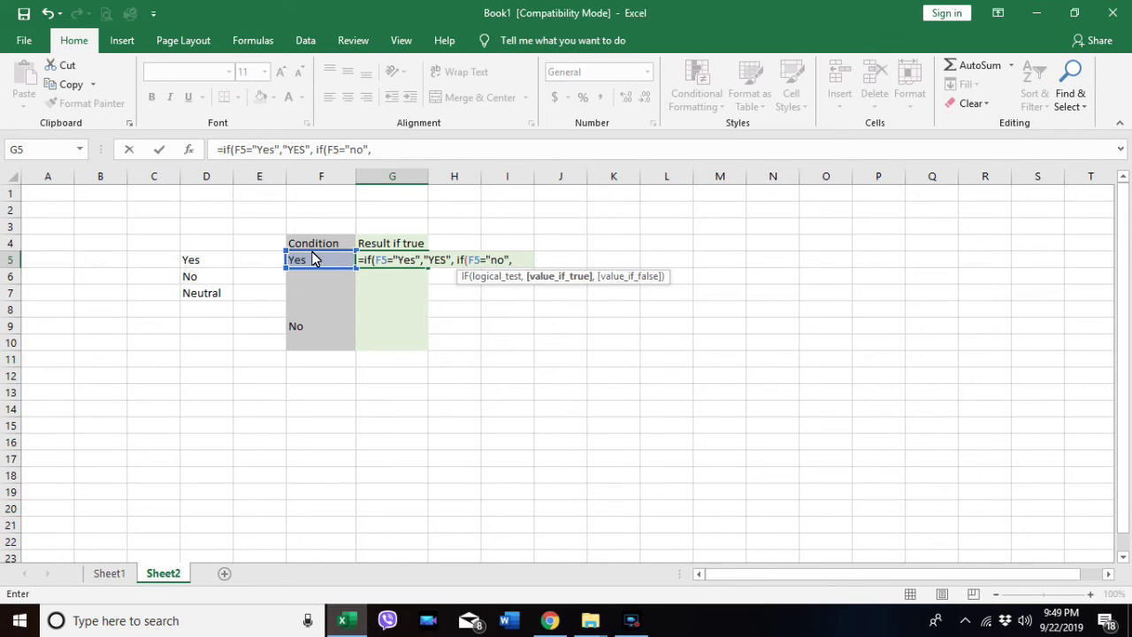
text("NO)
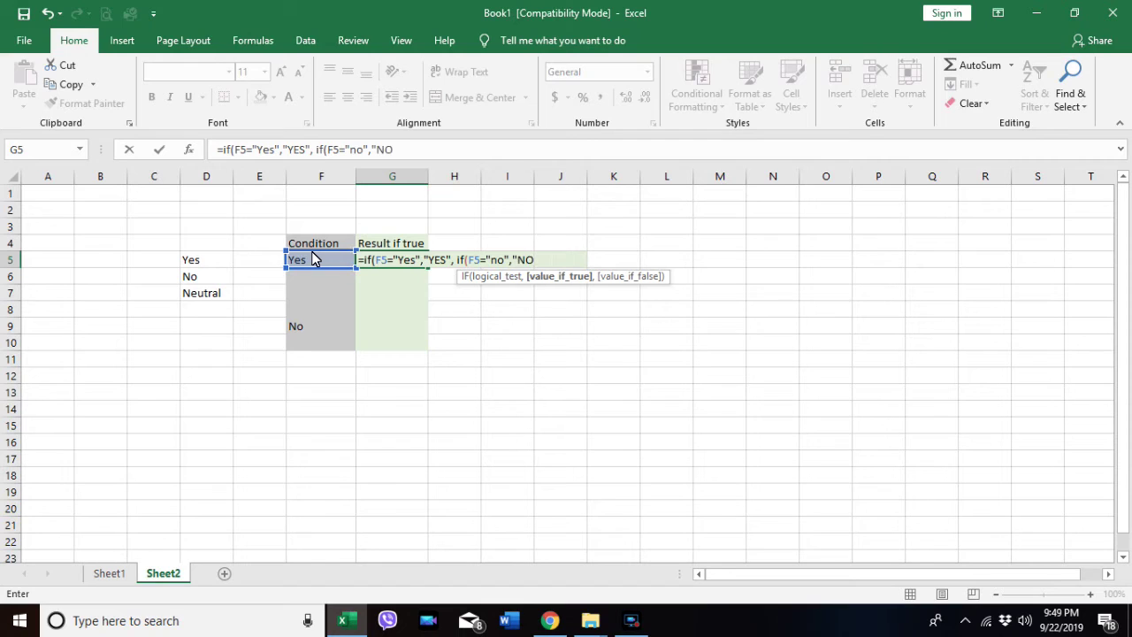
text(",)
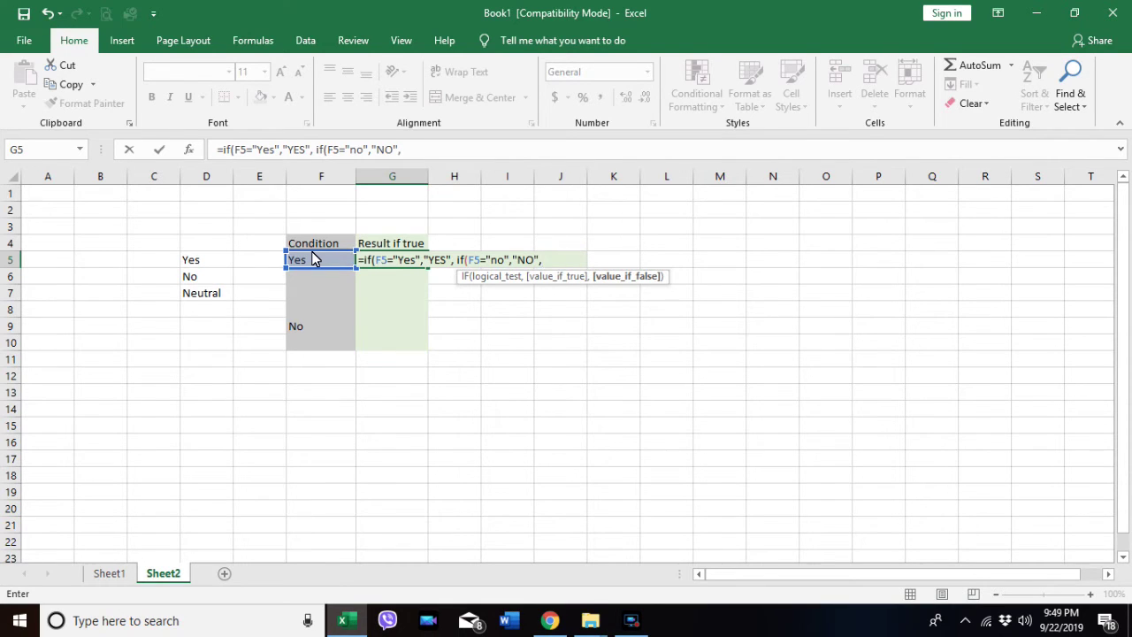
text("Neutral)
text(")
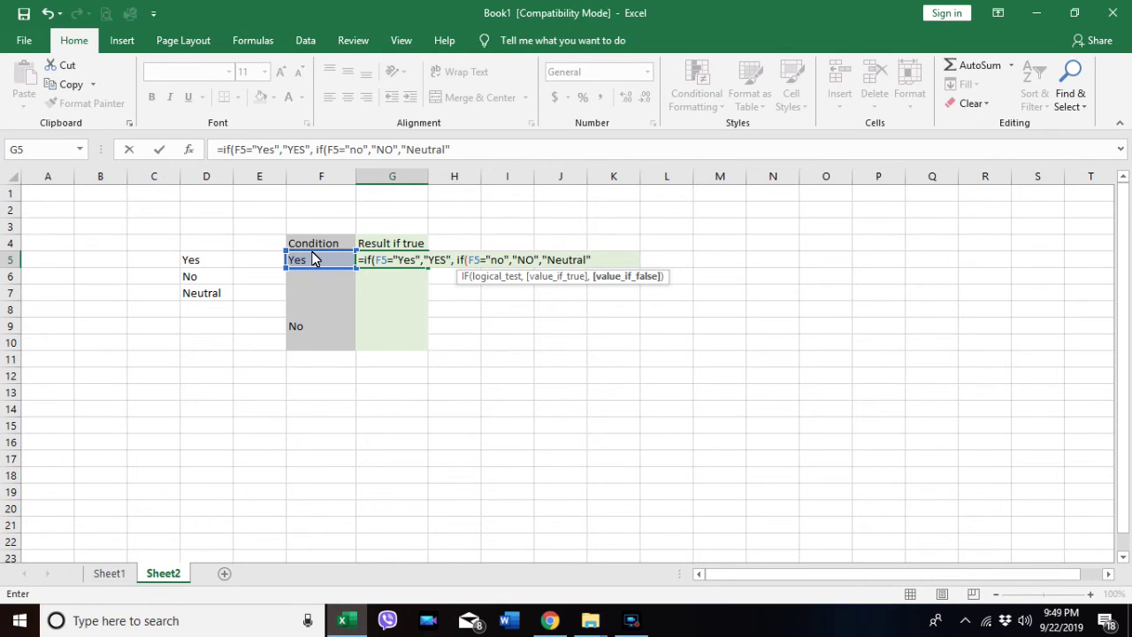
text()))
key(Return)
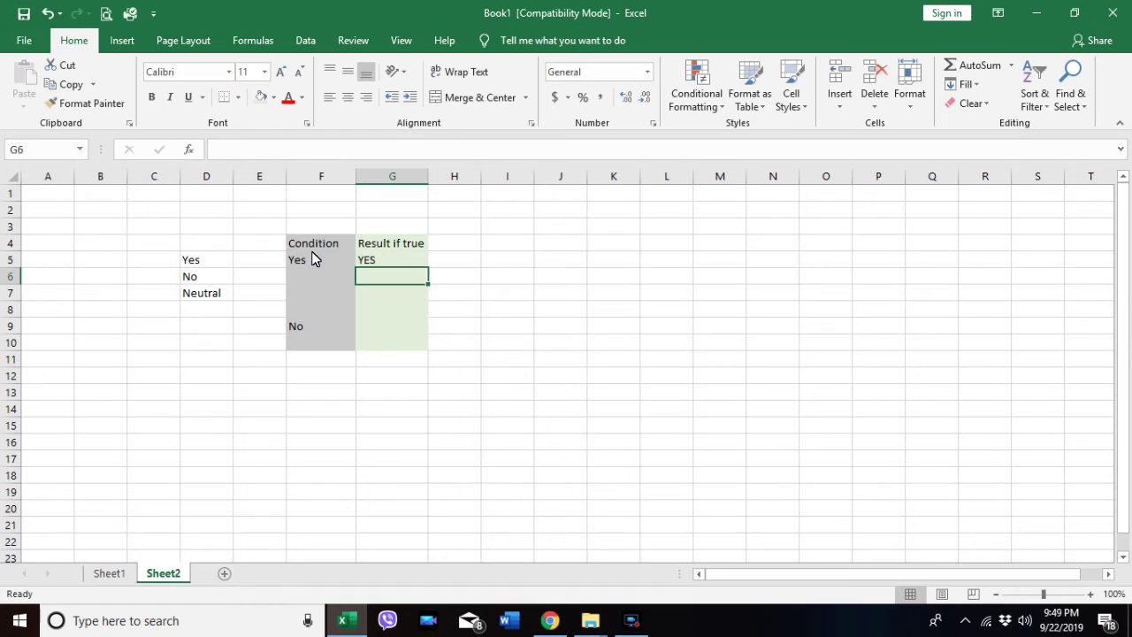
click(312, 259)
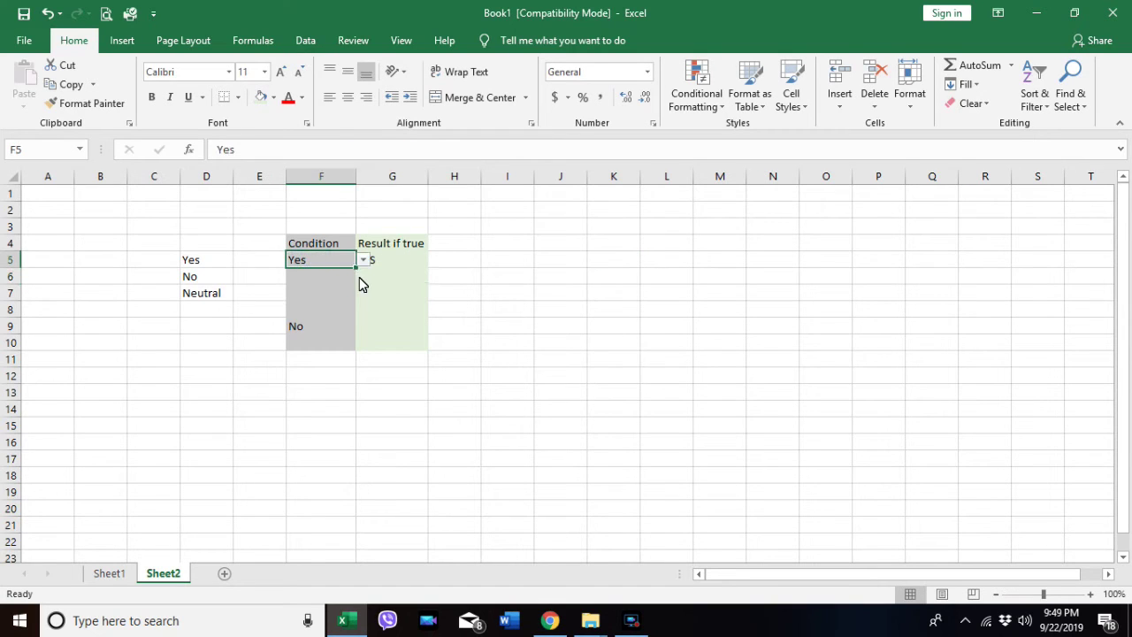
click(362, 260)
click(315, 280)
click(383, 309)
click(334, 261)
click(362, 260)
click(306, 295)
click(381, 327)
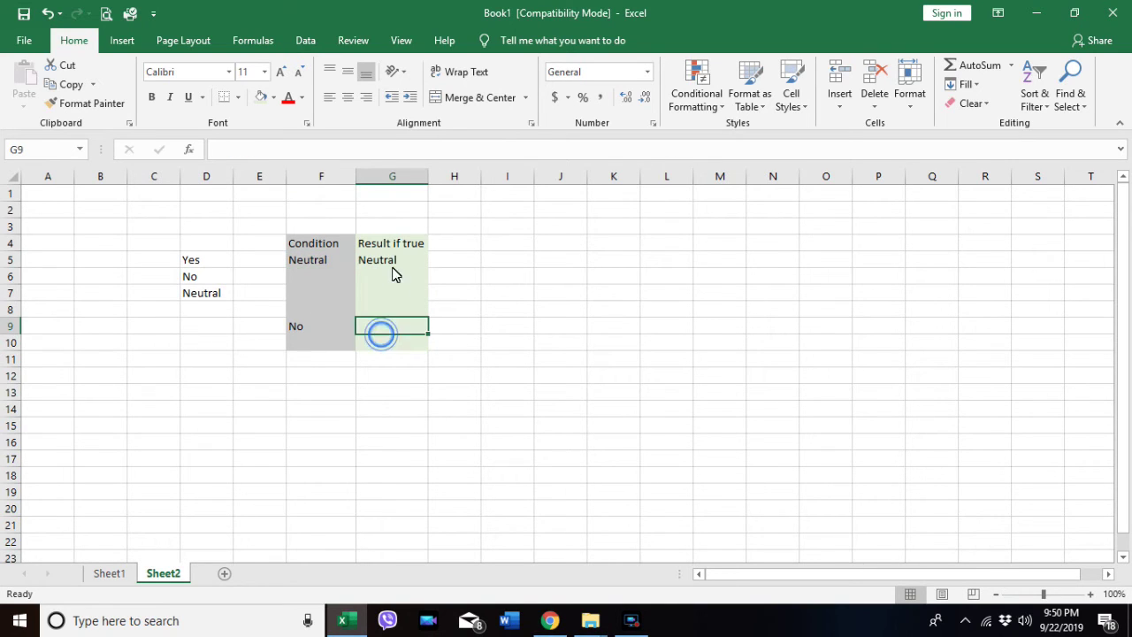
click(334, 260)
click(361, 260)
click(338, 270)
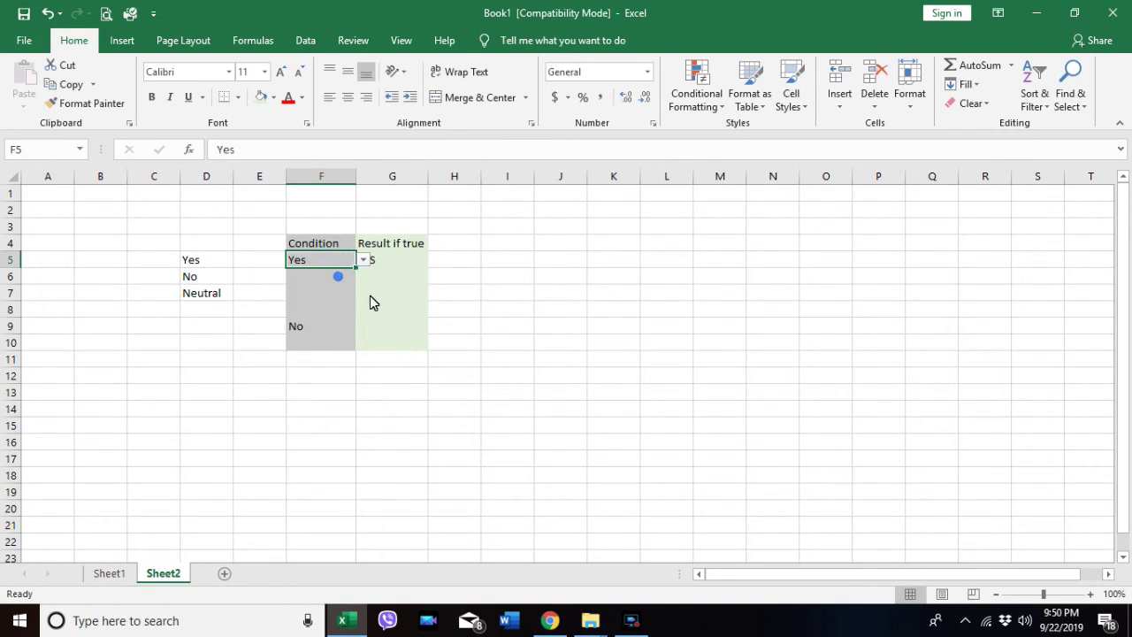
click(401, 309)
click(316, 323)
click(385, 334)
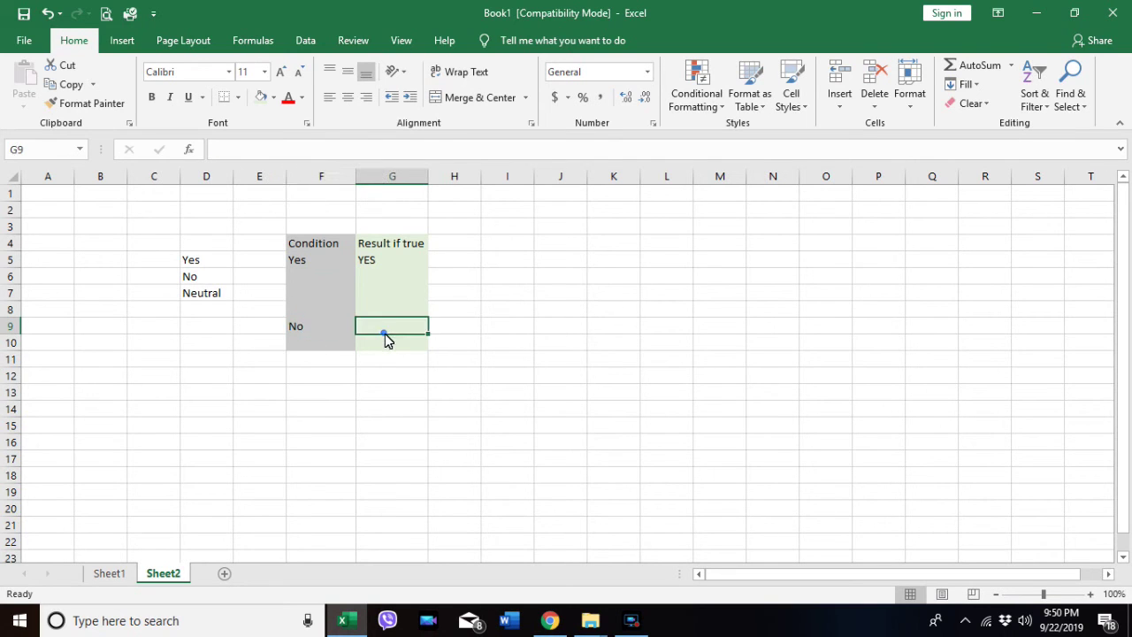
Enter the partial formula =if(F9="Yes"," in G9, declining the correction and dismissing the error
text(=if()
key(Left)
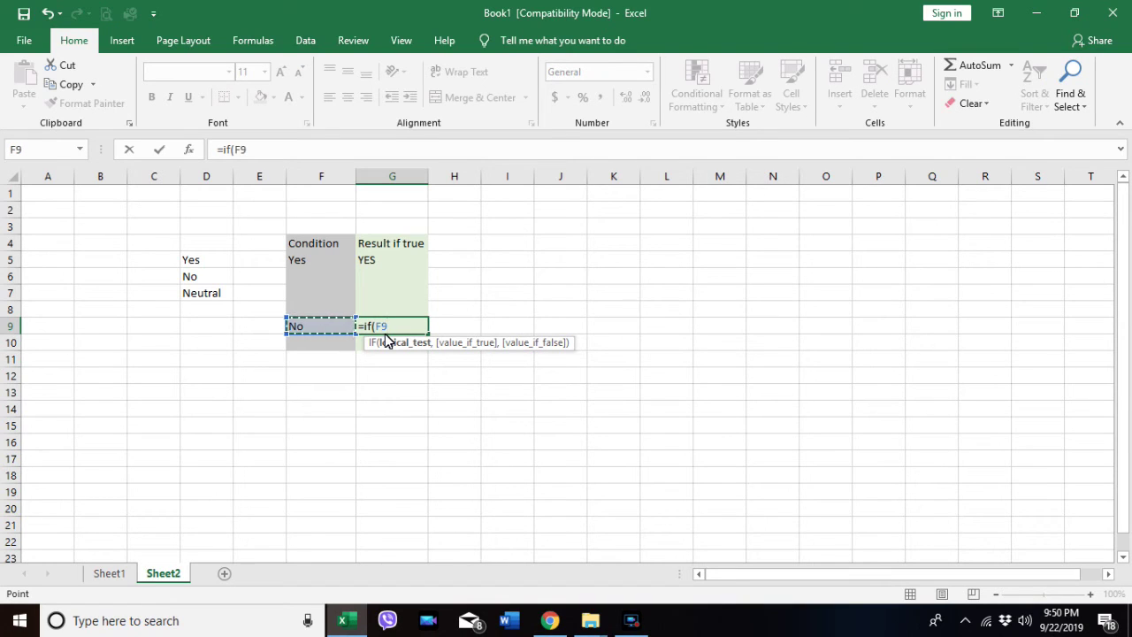
text(=")
text(Ye)
text(s")
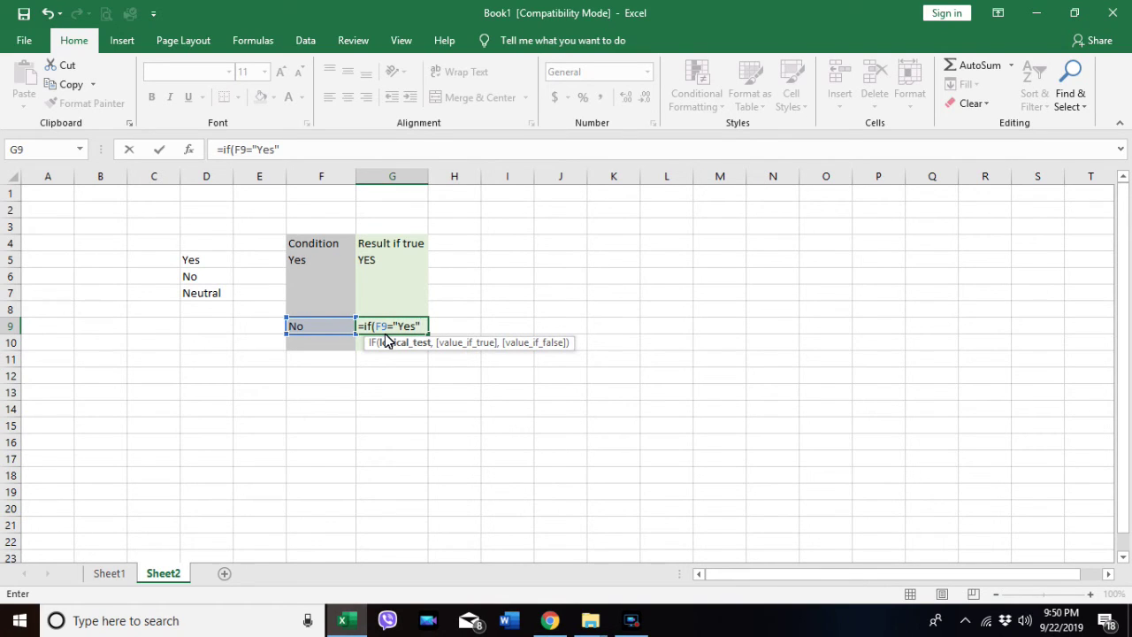
text(,")
key(Return)
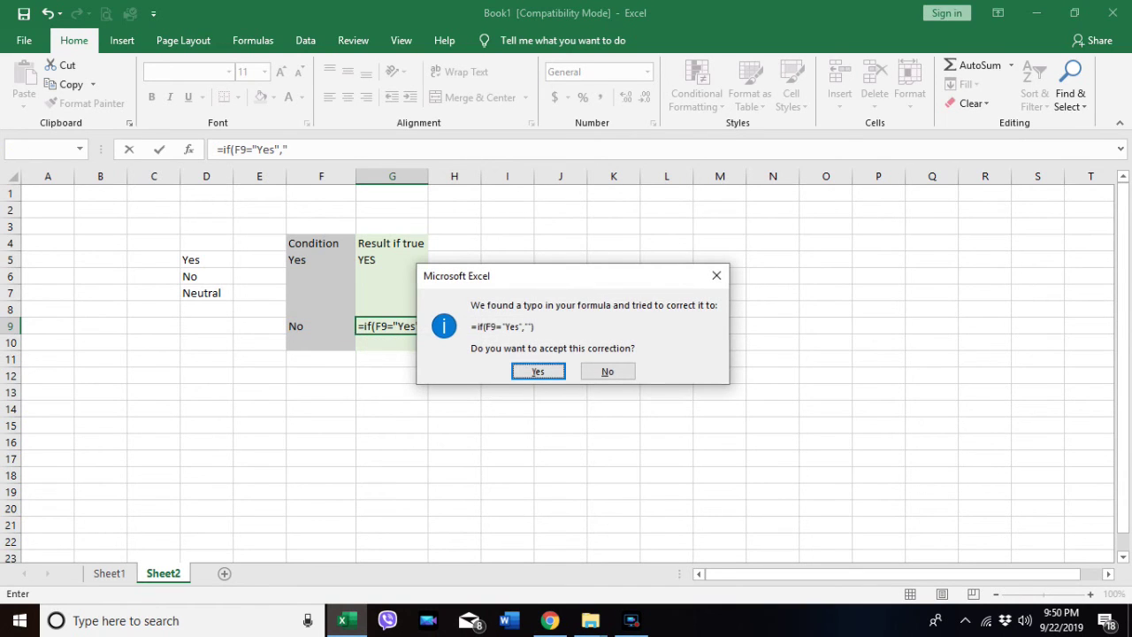
click(610, 376)
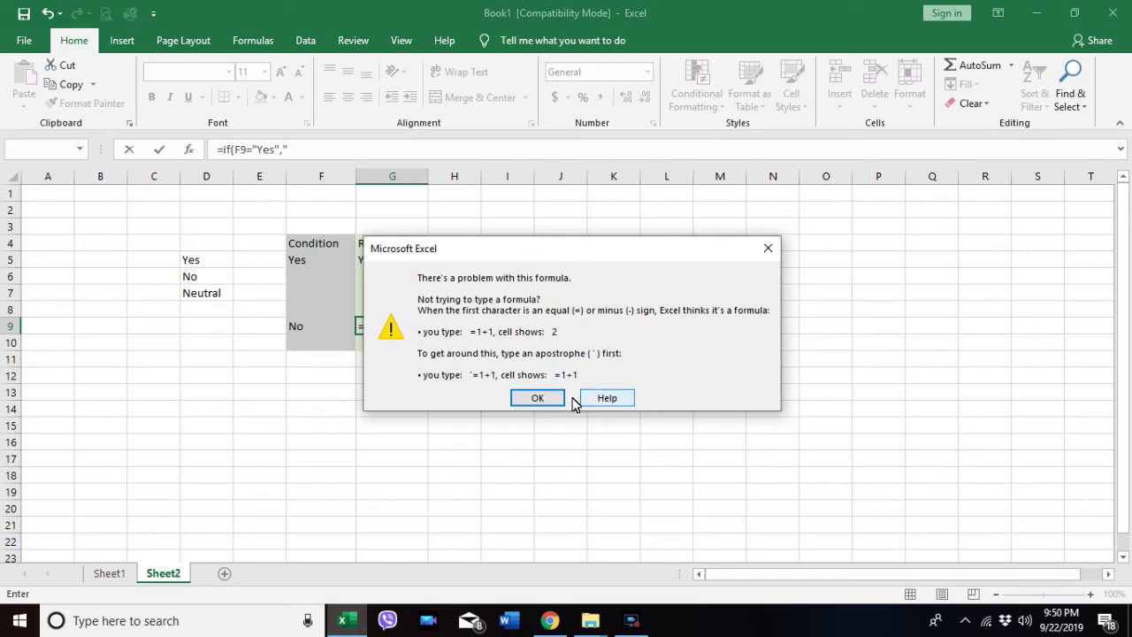
click(540, 397)
click(440, 324)
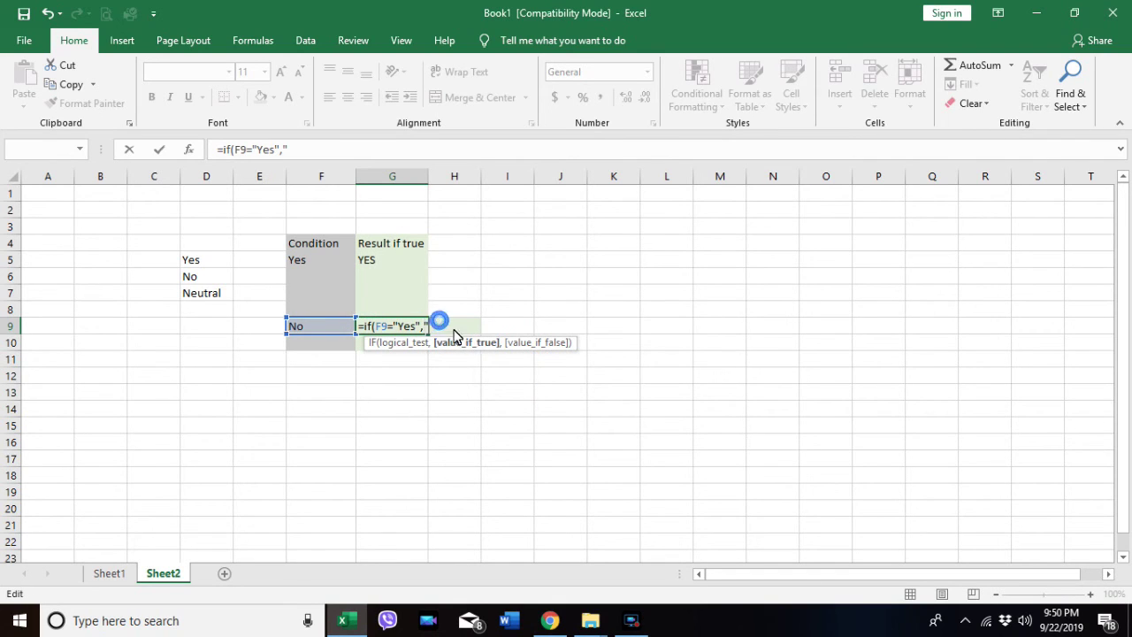
Finish G9 as =if(F9="Yes","100",if(F9="no","0","50")) and commit it
text(100)
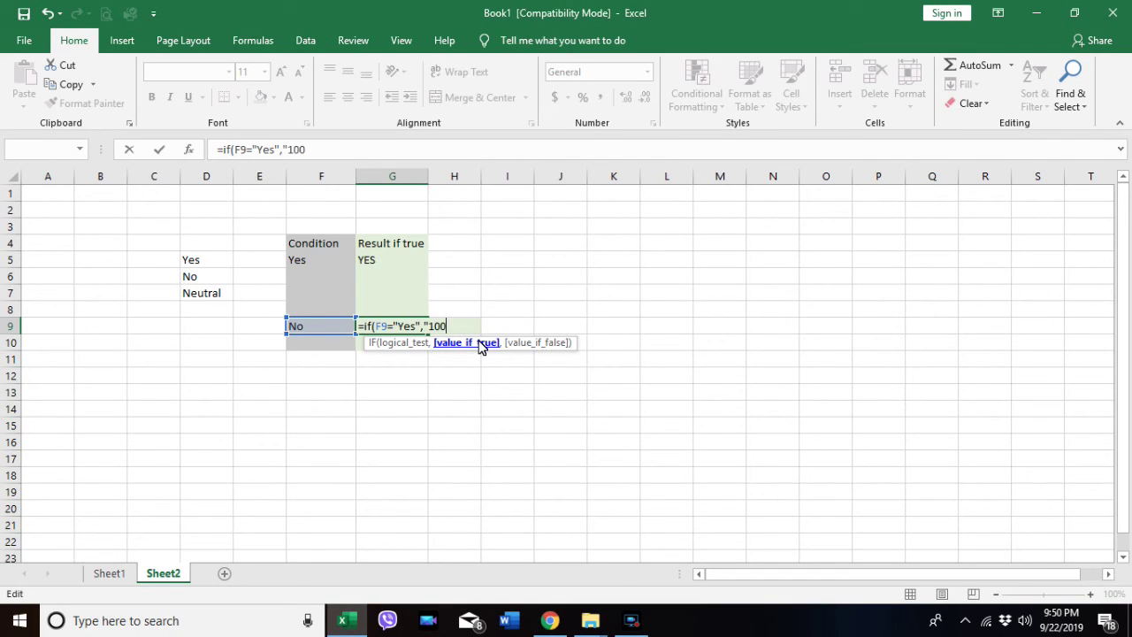
text(",)
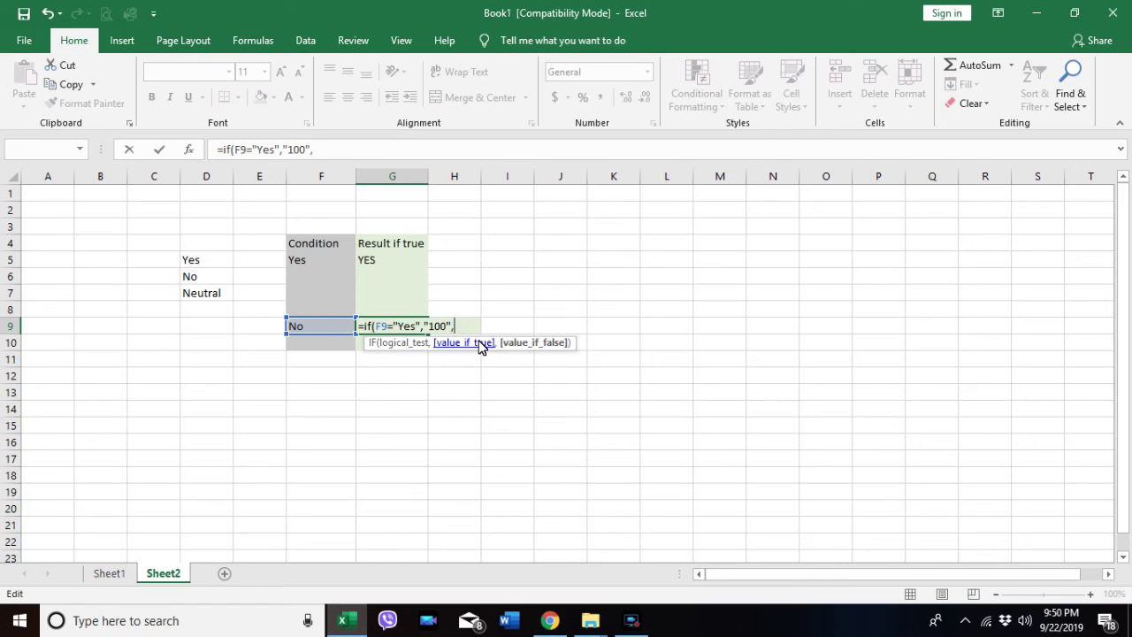
text(if)
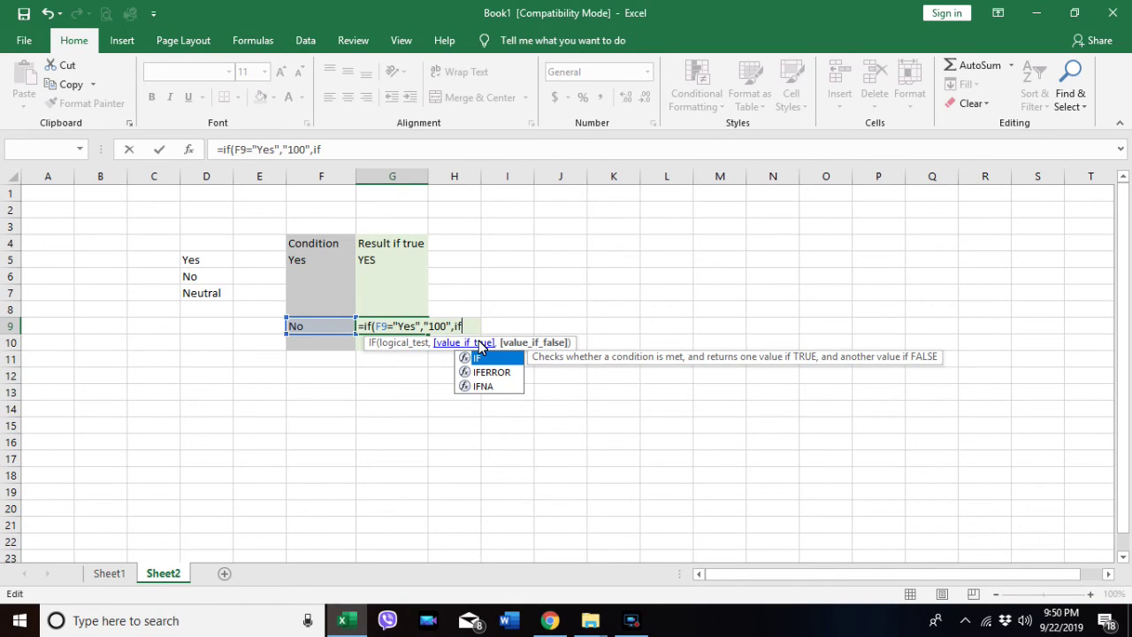
text(()
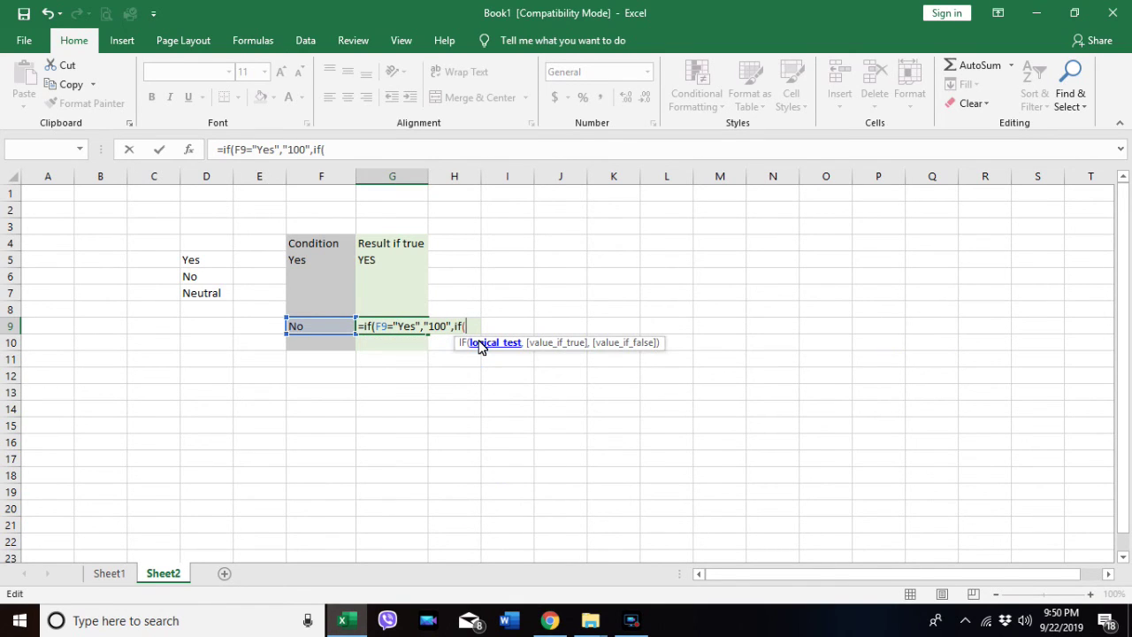
click(327, 329)
text(="no","0)
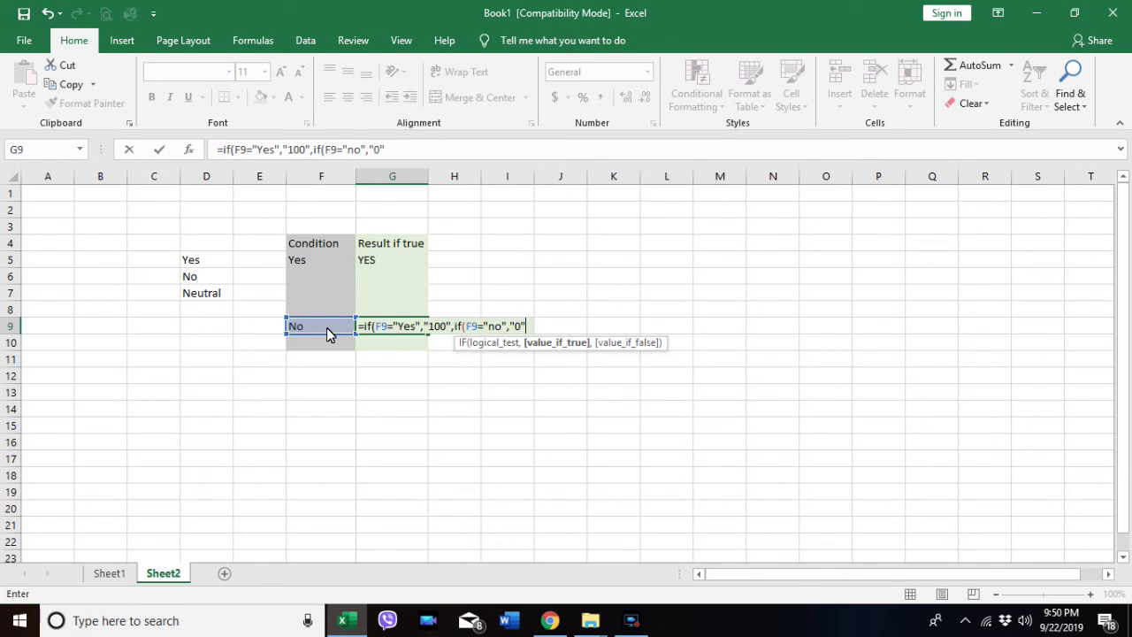
text(",)
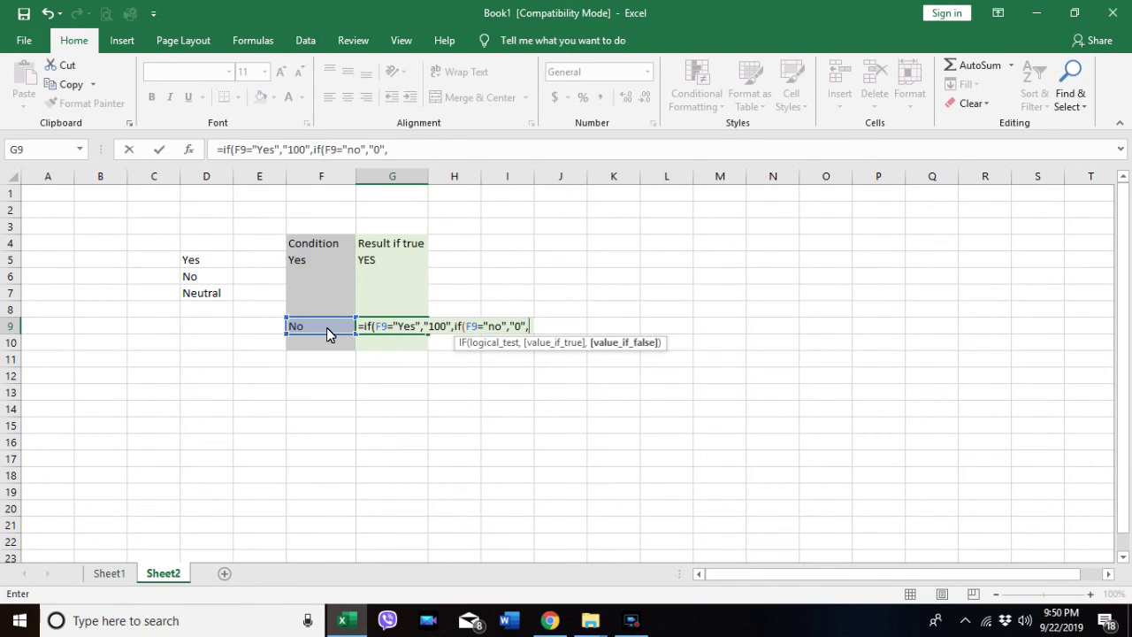
text(50)
text()))
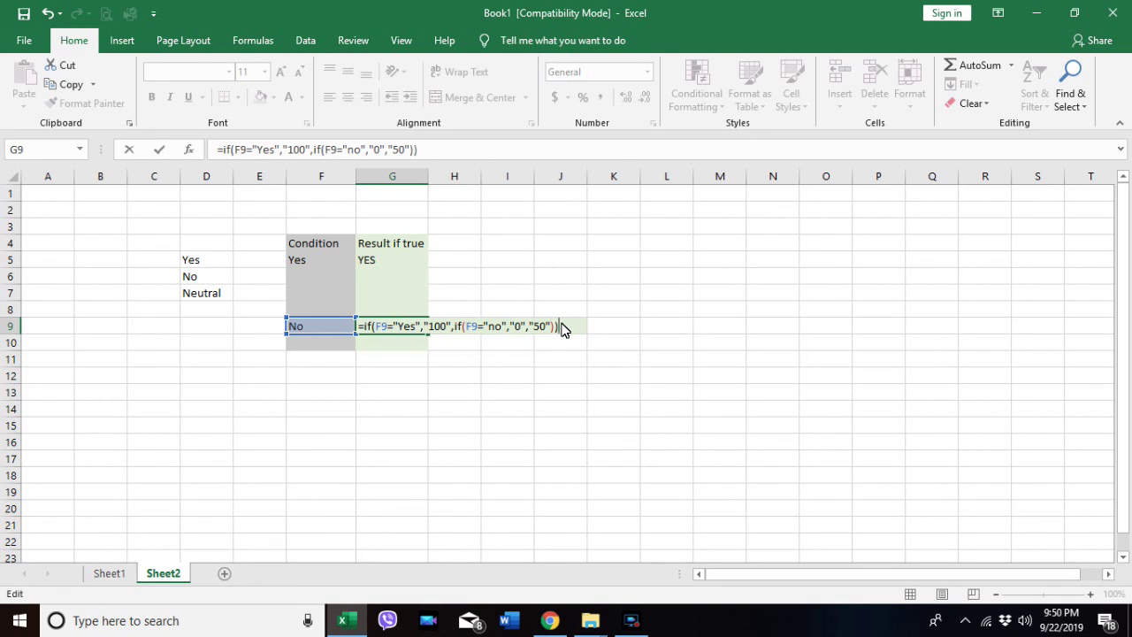
key(Return)
click(283, 334)
click(288, 331)
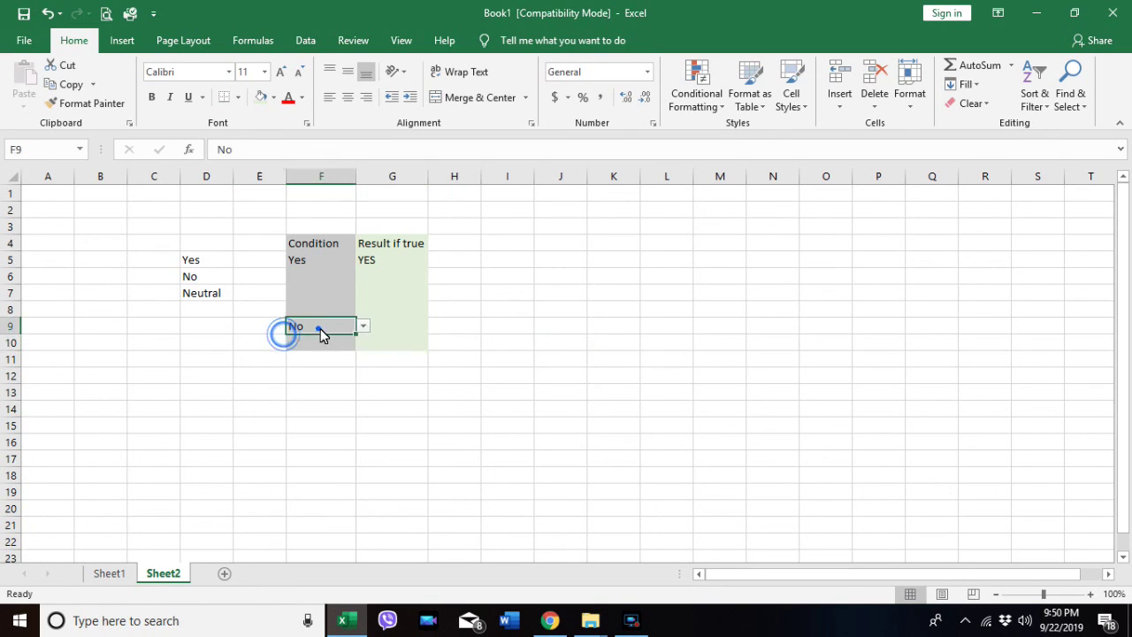
click(363, 326)
click(299, 340)
click(310, 426)
click(325, 328)
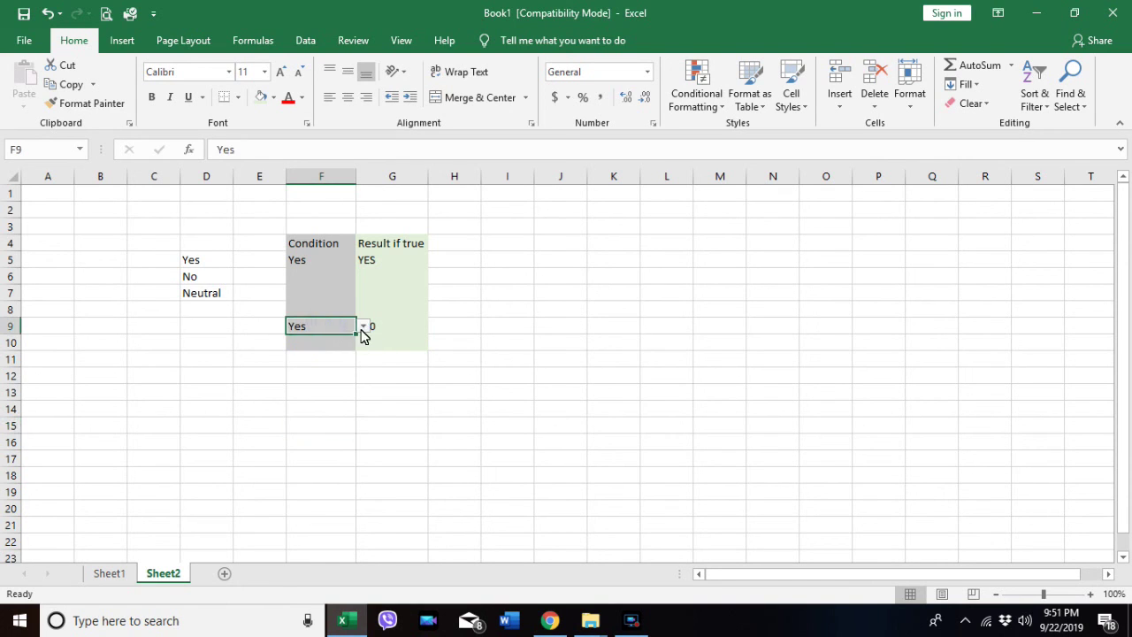
click(363, 327)
click(316, 369)
click(342, 405)
click(374, 327)
click(330, 327)
click(362, 326)
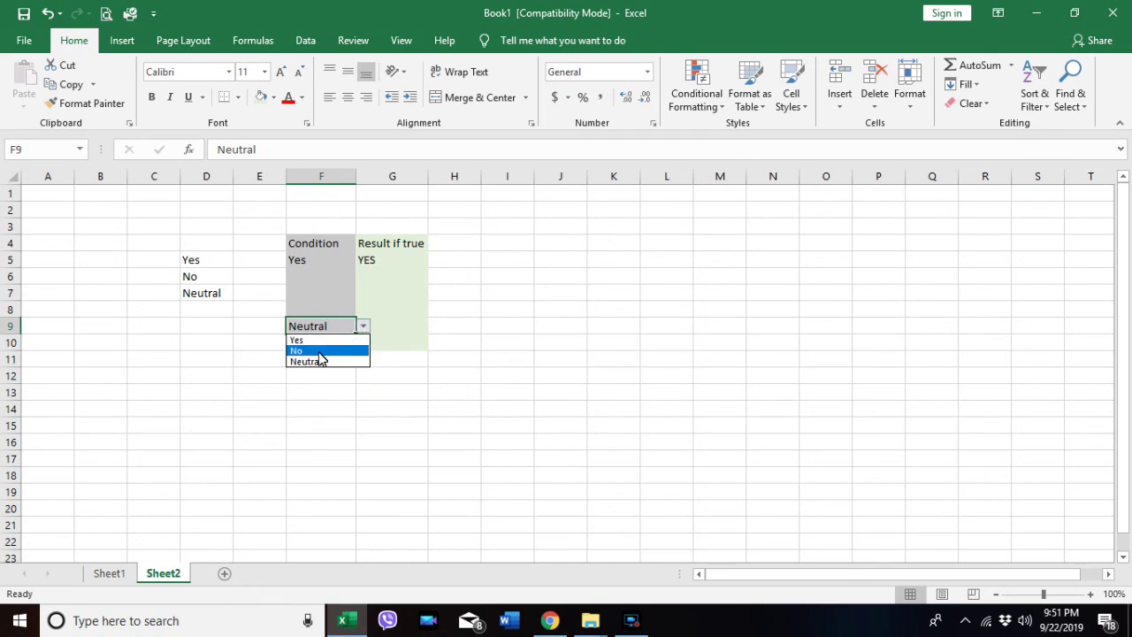
click(319, 351)
click(332, 398)
click(374, 326)
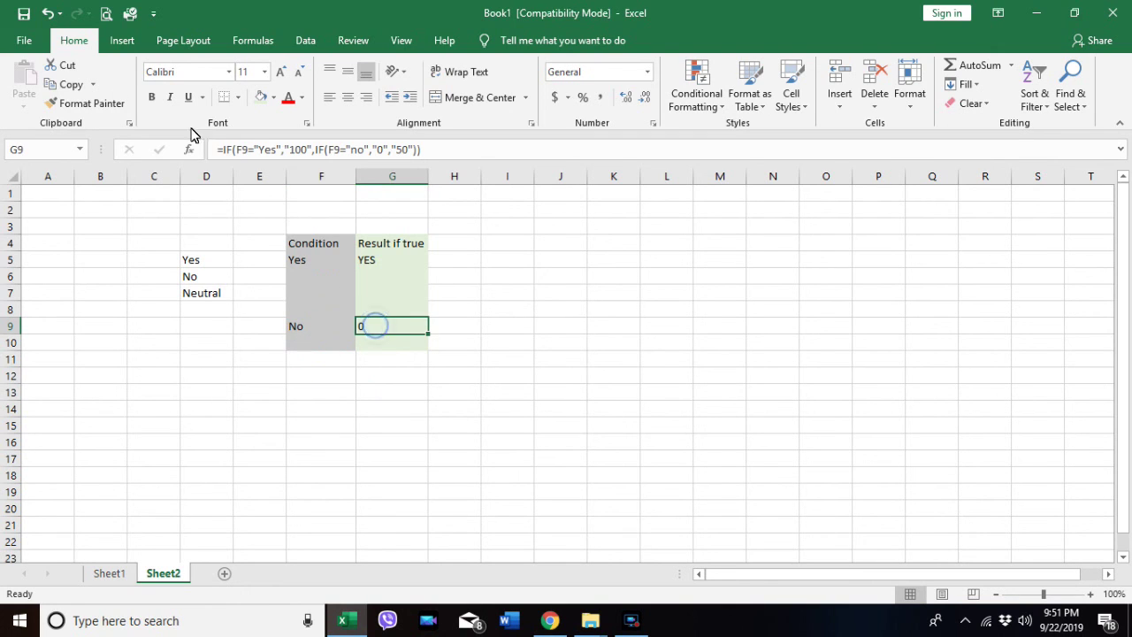